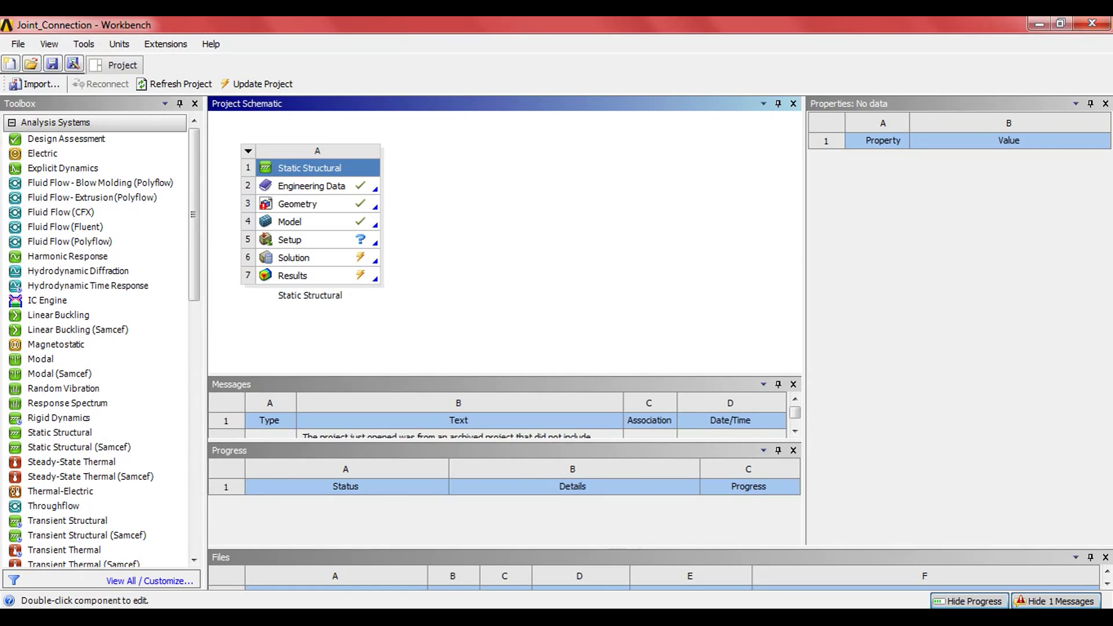
# - Check the annotated piston-crank picture in the Snipping Tool and open the Static Structural system's Model in Mechanical
pyautogui.click(502, 596)
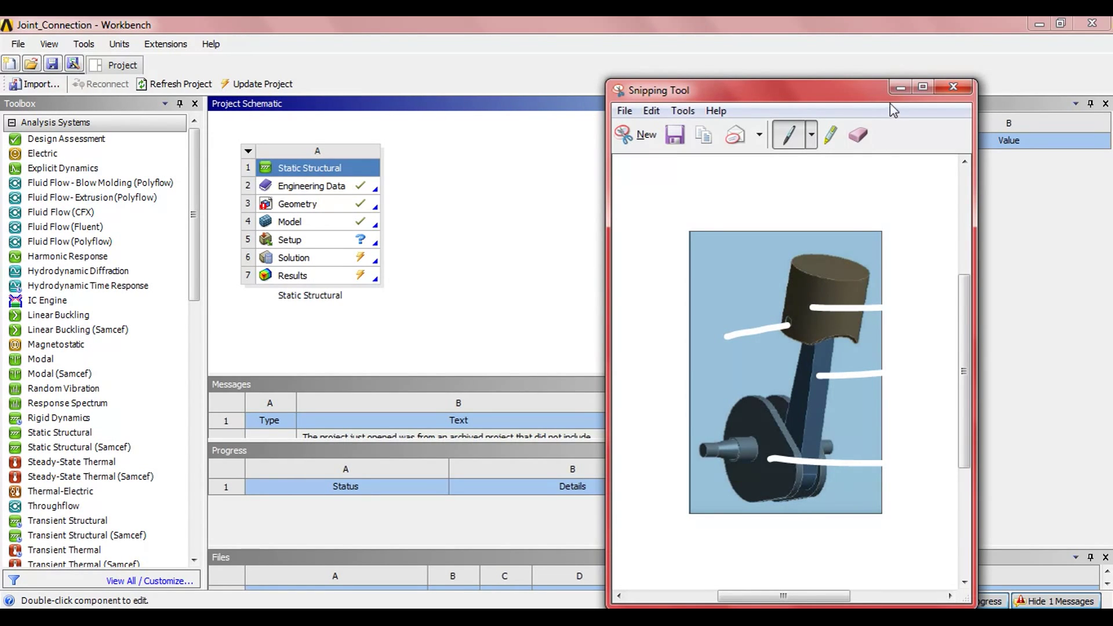
pyautogui.click(900, 87)
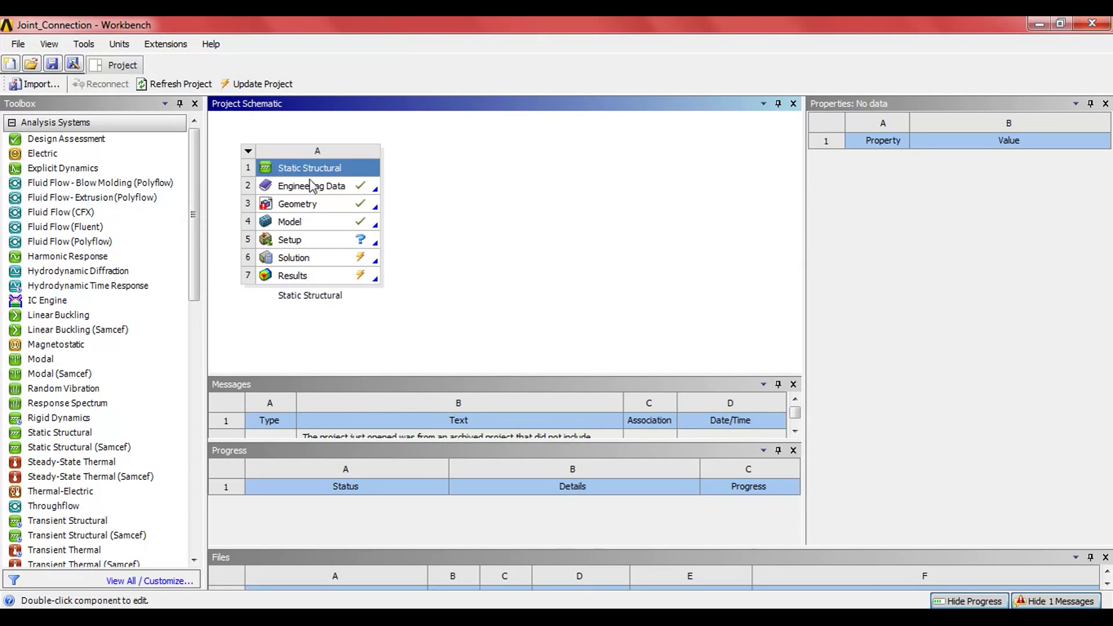
pyautogui.click(346, 194)
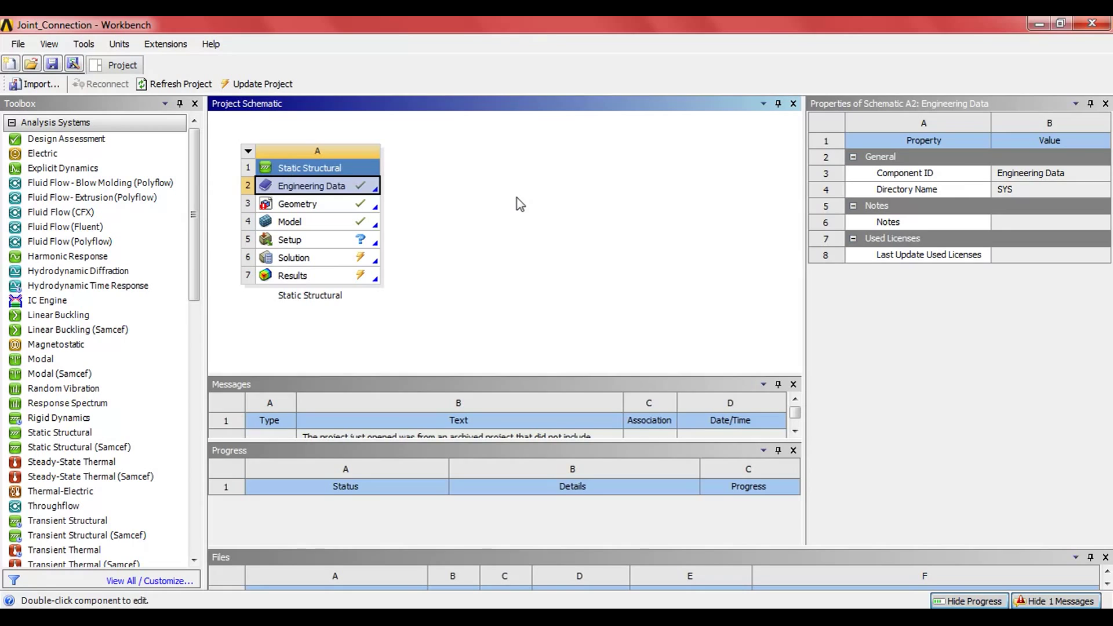
pyautogui.click(352, 209)
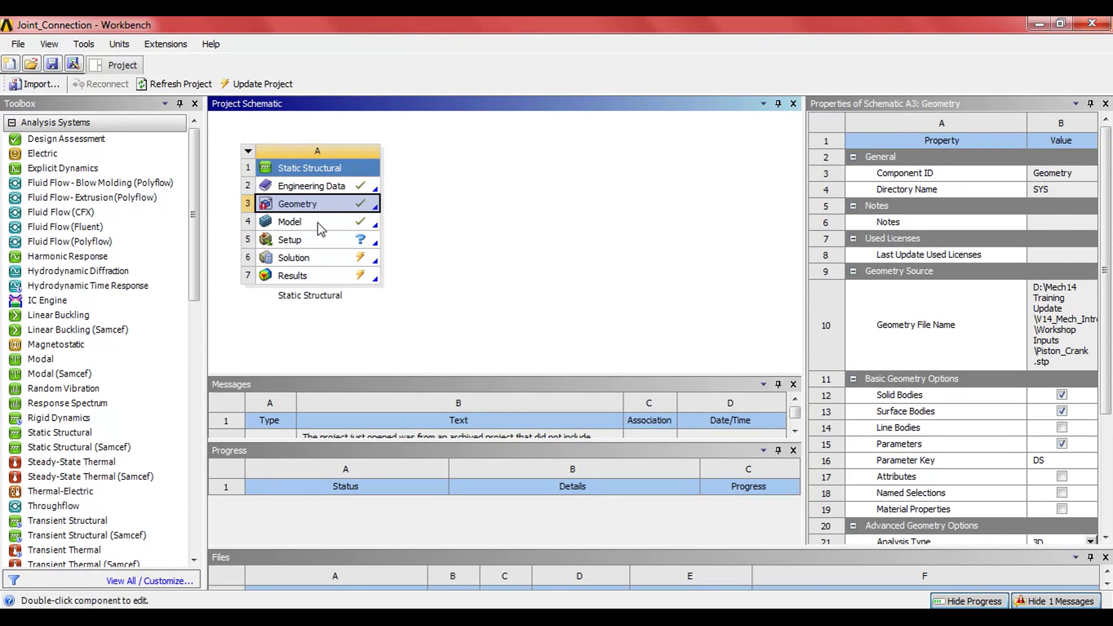
pyautogui.doubleClick(318, 222)
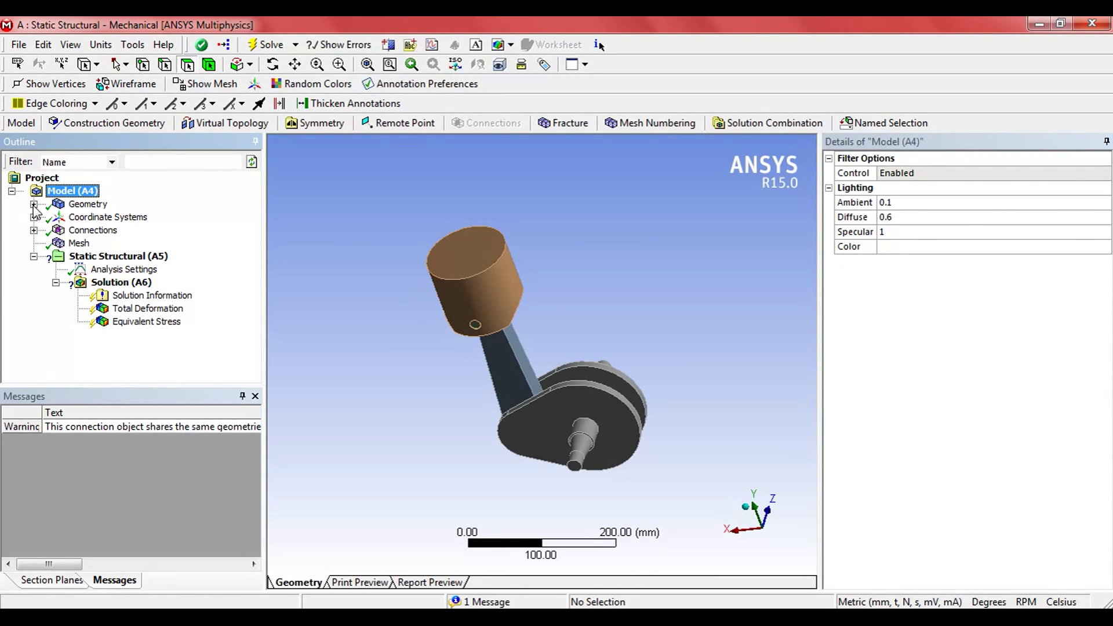
# - Examine the Crank, Con_Rod, Pin and Piston bodies of the geometry one by one, plus the coordinate systems
pyautogui.click(33, 204)
pyautogui.click(102, 218)
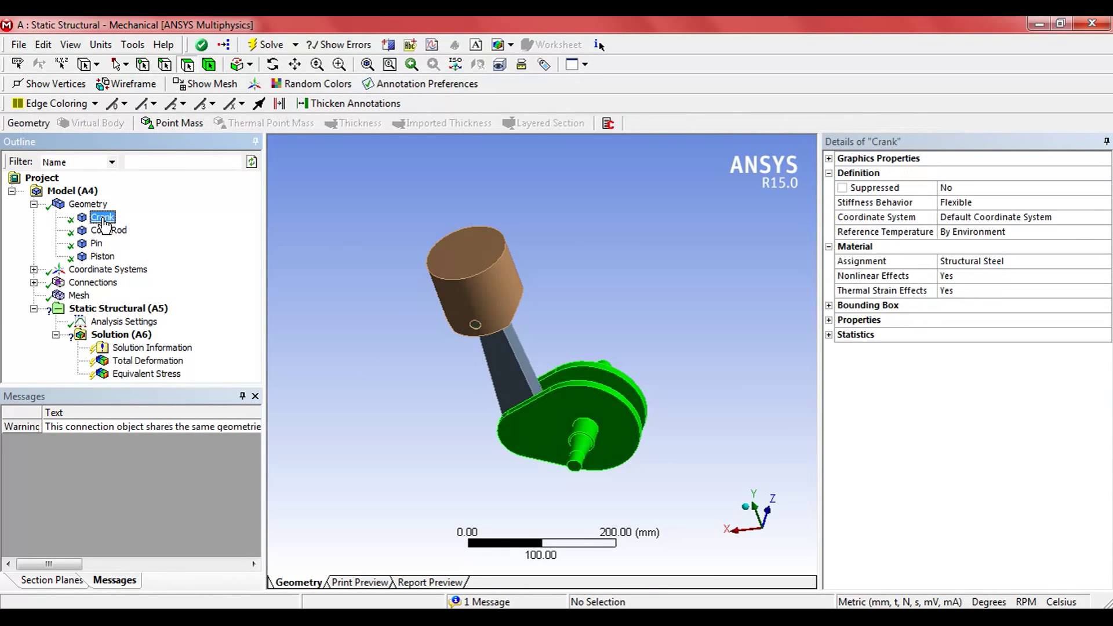
pyautogui.moveTo(473, 439); pyautogui.dragTo(597, 377, button='middle')
pyautogui.click(103, 231)
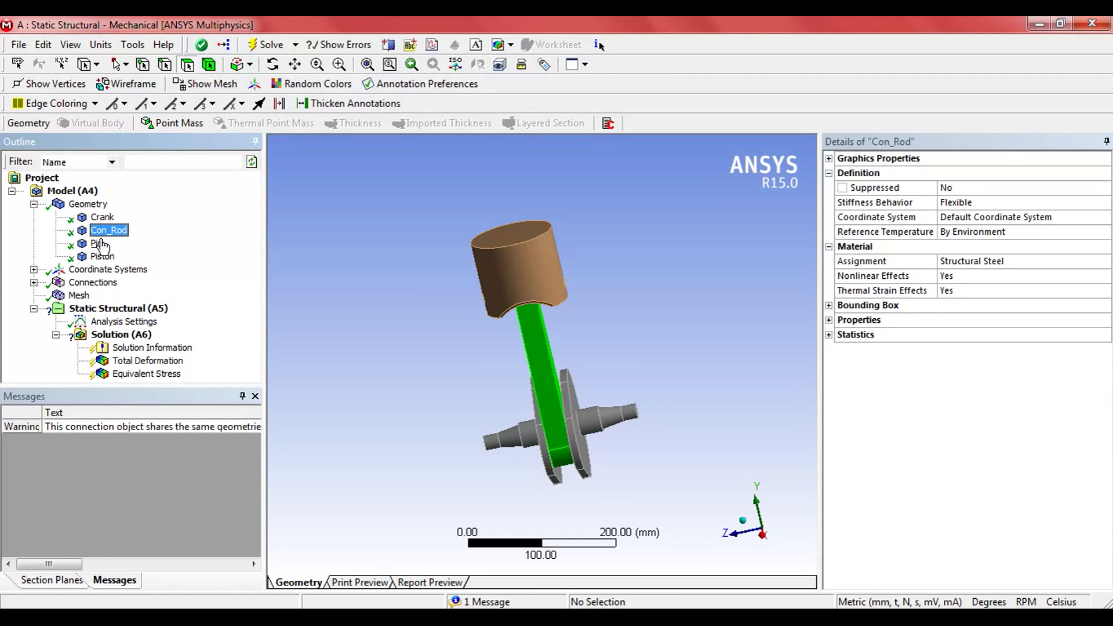
pyautogui.click(98, 244)
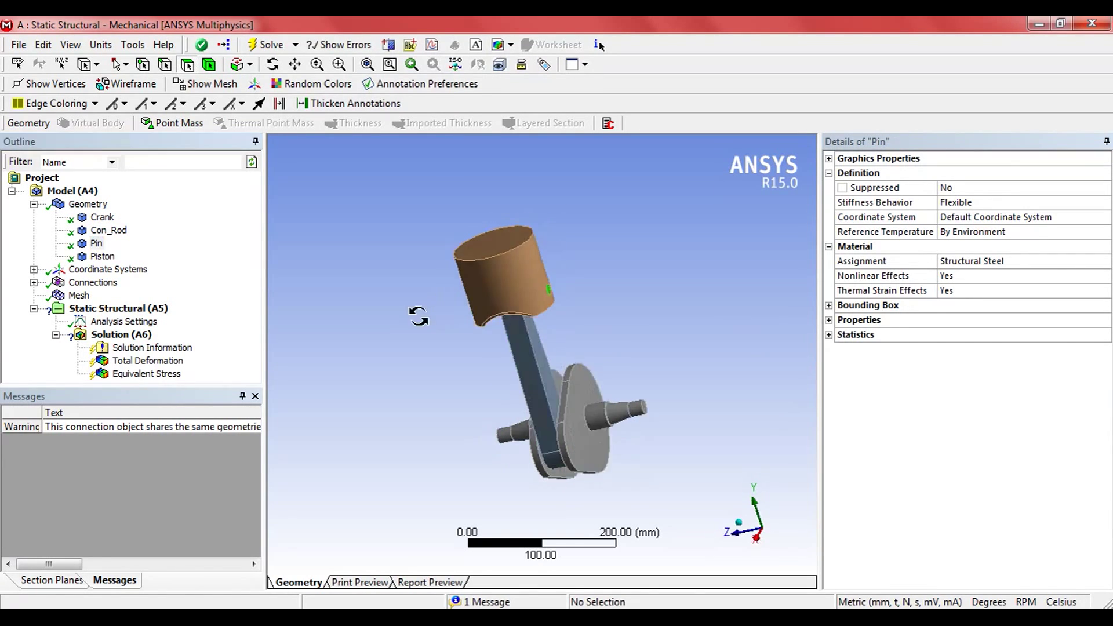
pyautogui.click(96, 256)
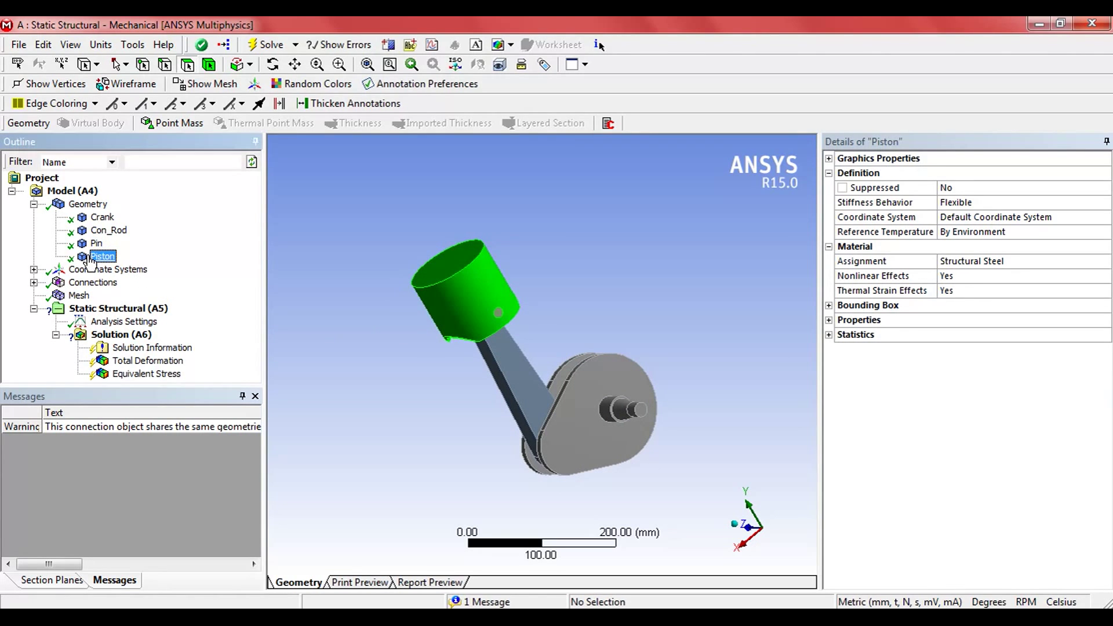
pyautogui.click(128, 270)
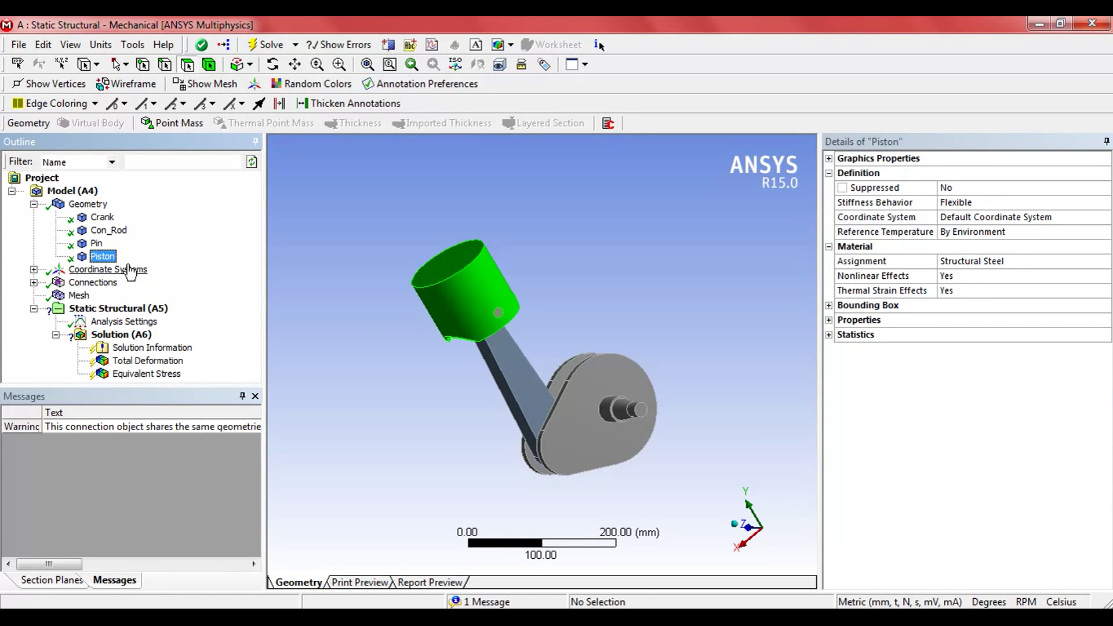
# - Inspect the existing bonded contact between the pin and the piston under Connections
pyautogui.click(34, 282)
pyautogui.click(55, 296)
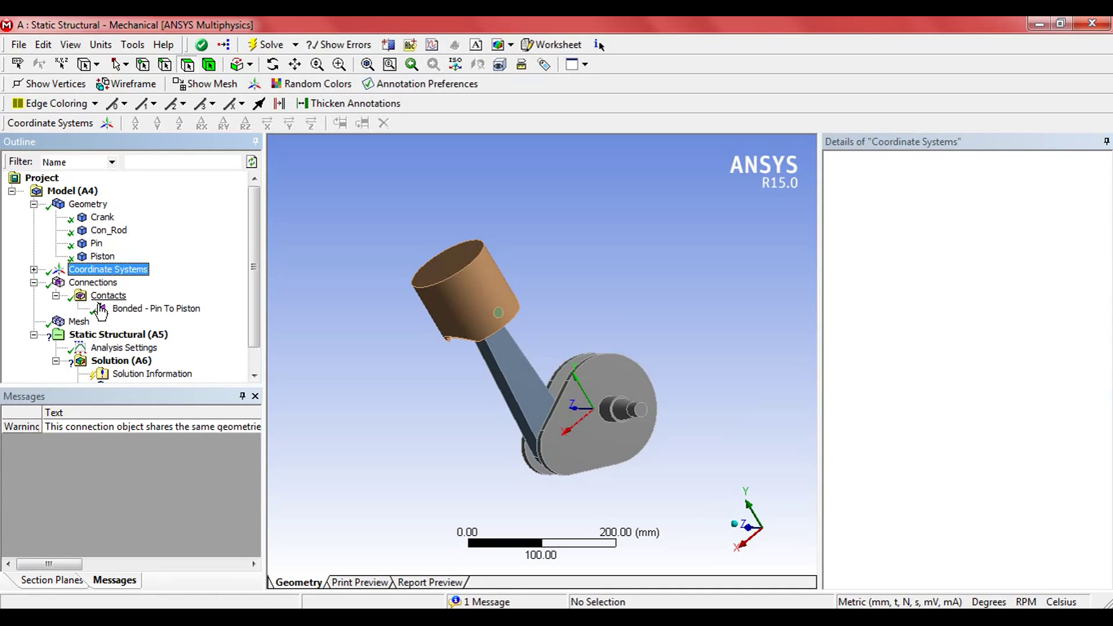
pyautogui.click(155, 308)
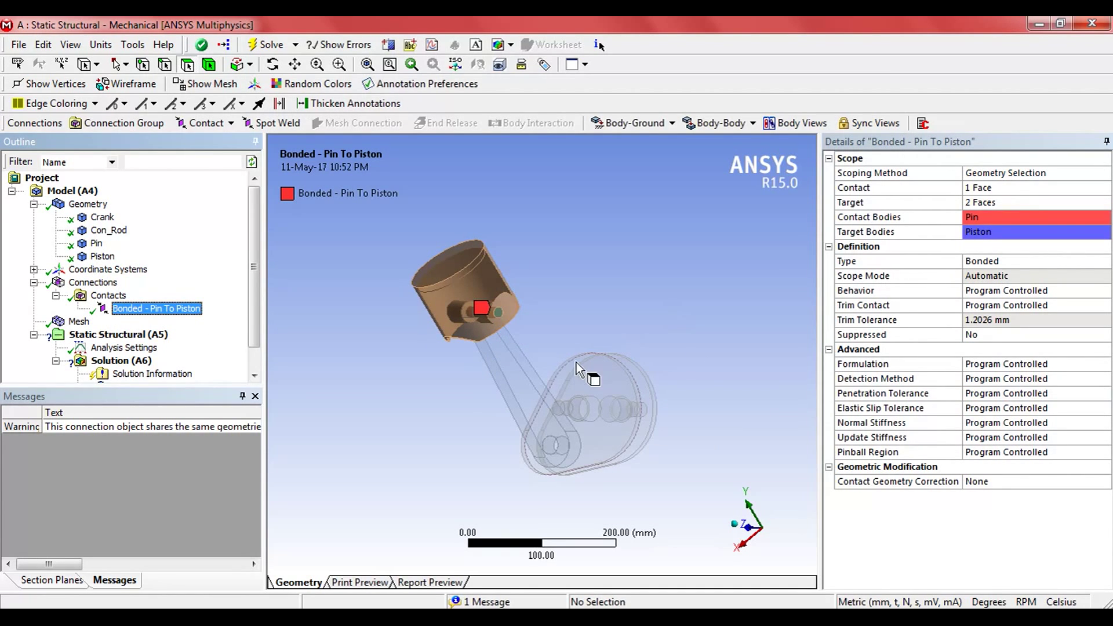
pyautogui.moveTo(583, 370); pyautogui.dragTo(455, 529, button='middle')
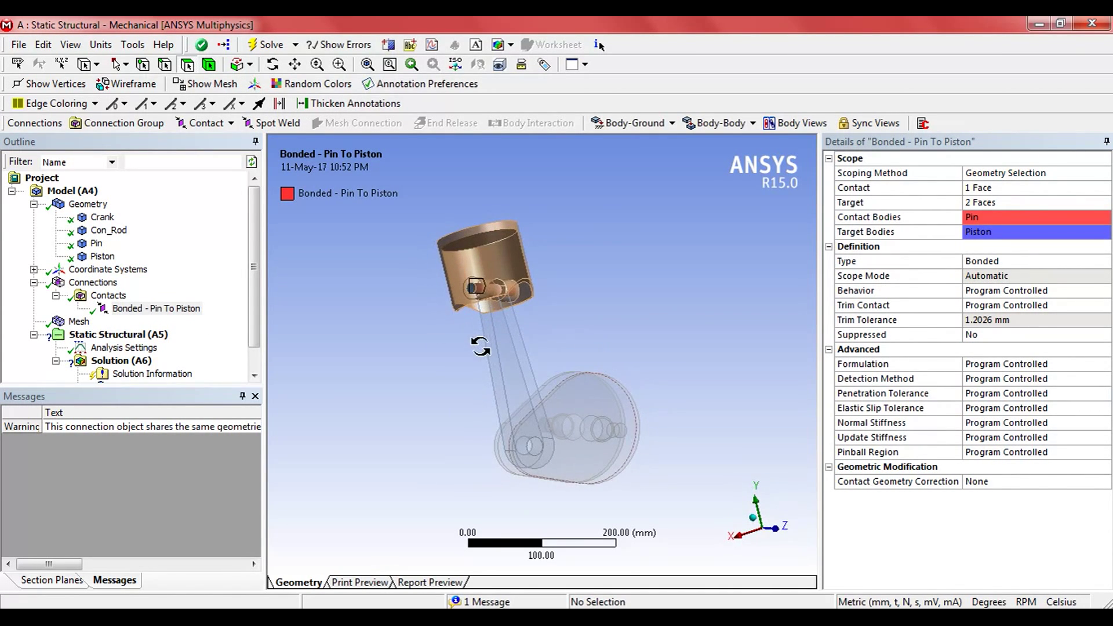
# - Insert a connection group under Connections and set its connection type to Joint
pyautogui.click(93, 283)
pyautogui.rightClick(94, 283)
pyautogui.moveTo(138, 291)
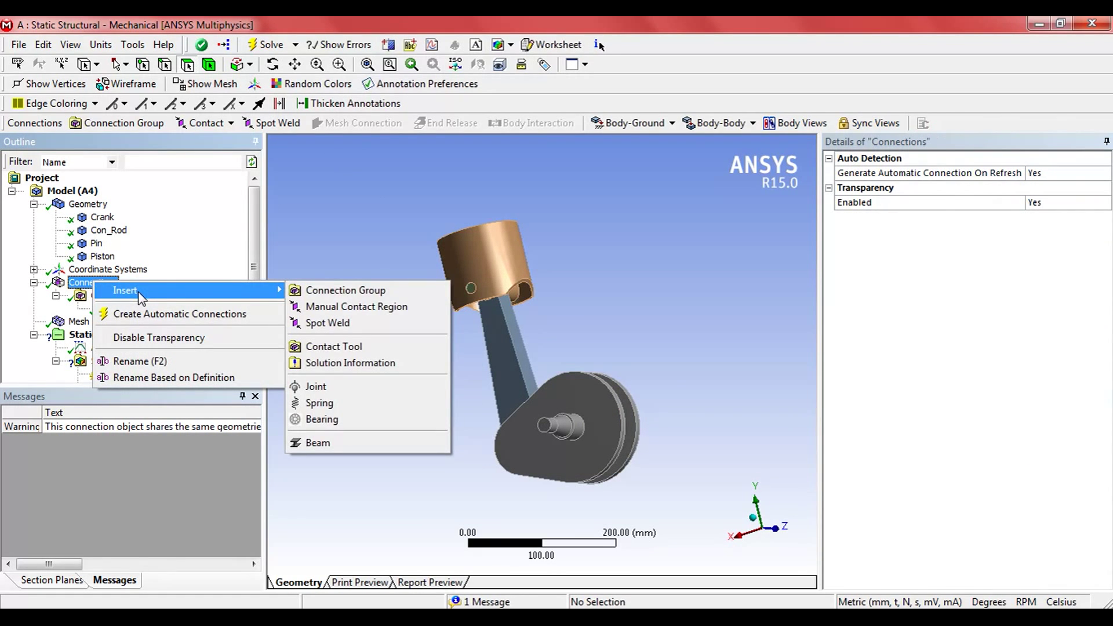
pyautogui.click(431, 291)
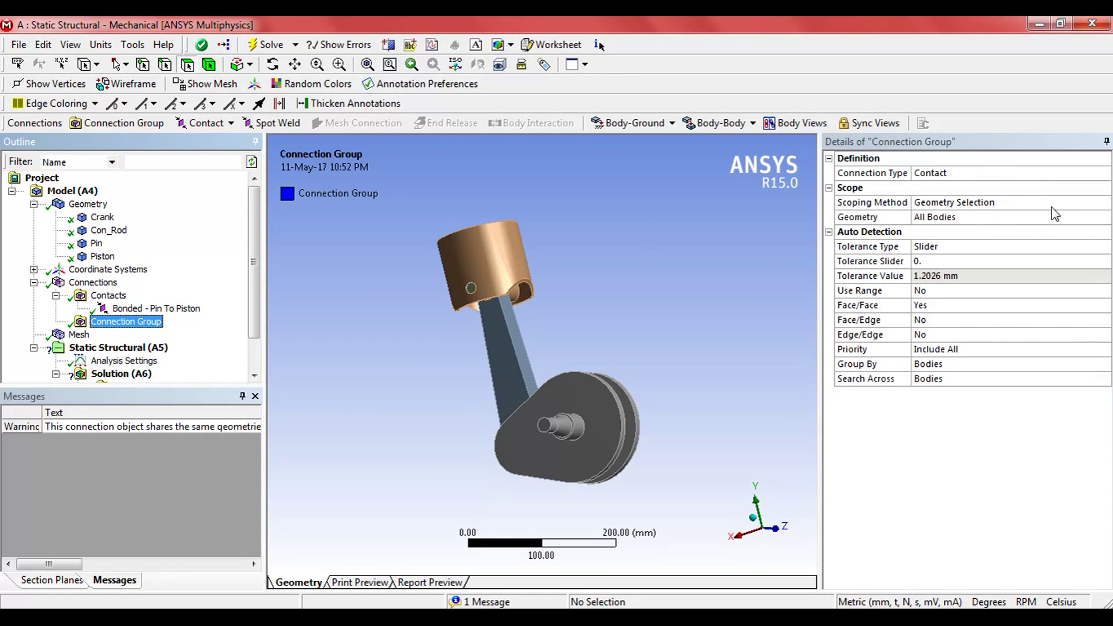
pyautogui.click(1095, 174)
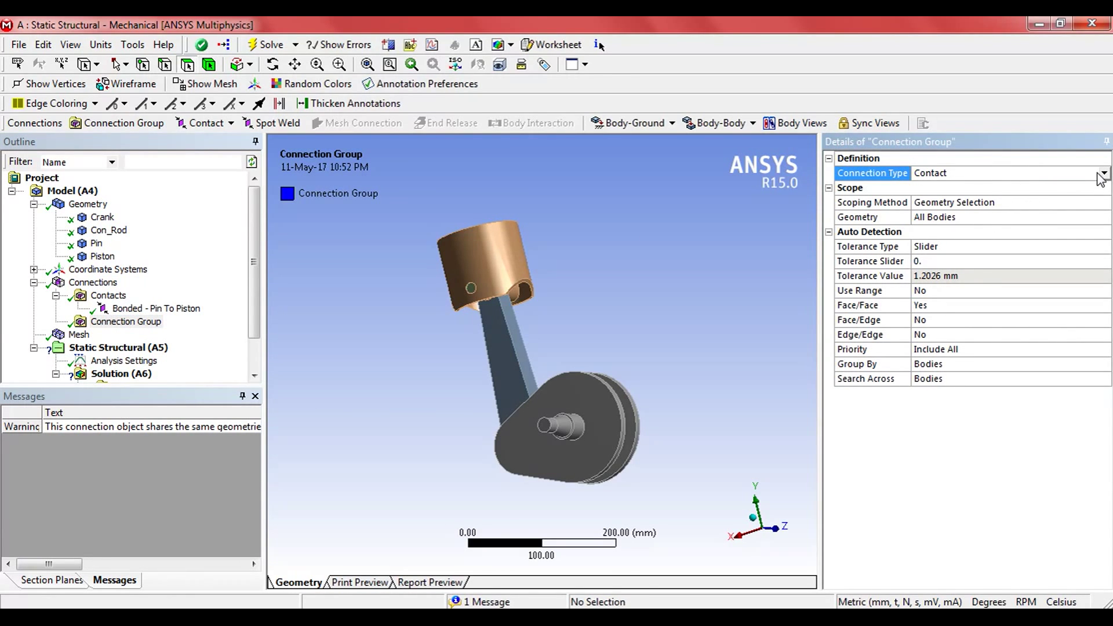
pyautogui.click(1104, 174)
pyautogui.click(1066, 185)
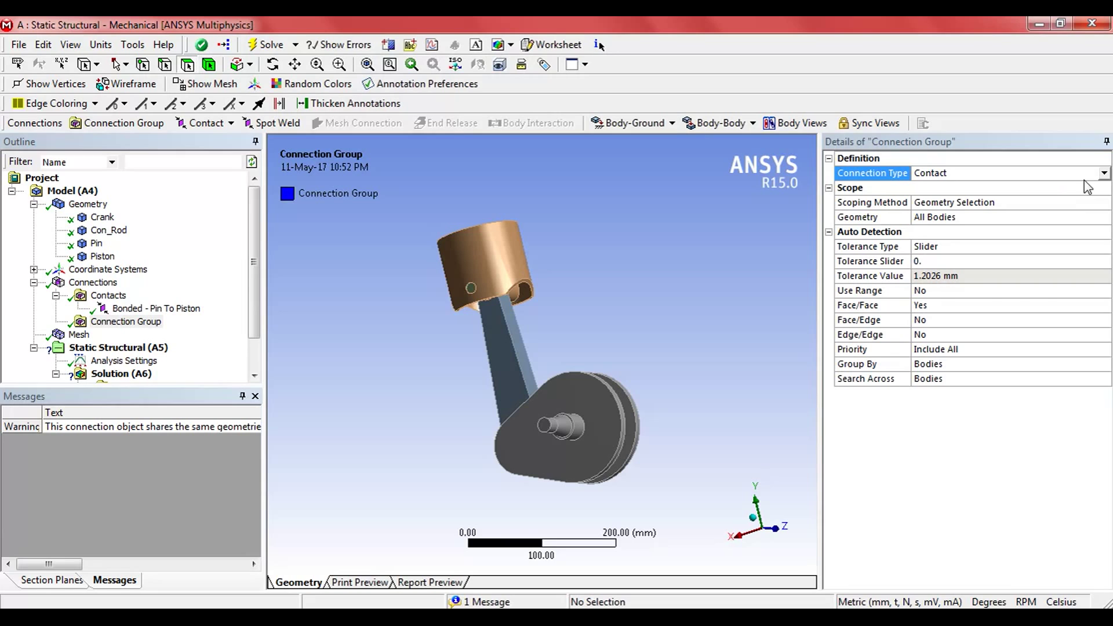
pyautogui.click(1104, 173)
pyautogui.click(1089, 200)
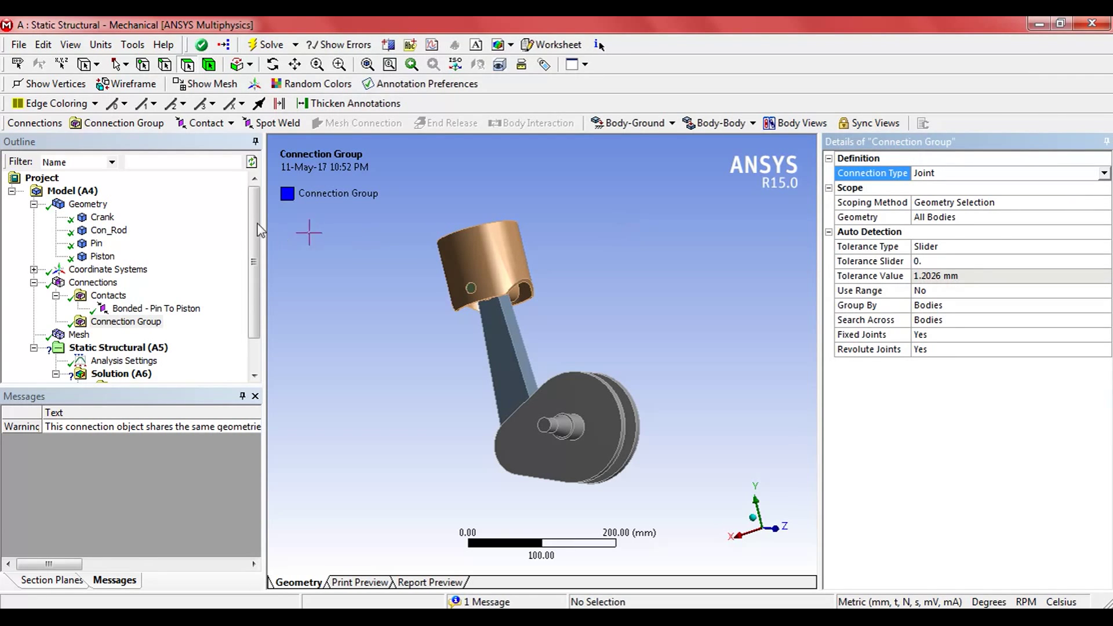
# - Create automatic connections for the joint connection group and rename the resulting joints based on definition
pyautogui.rightClick(116, 322)
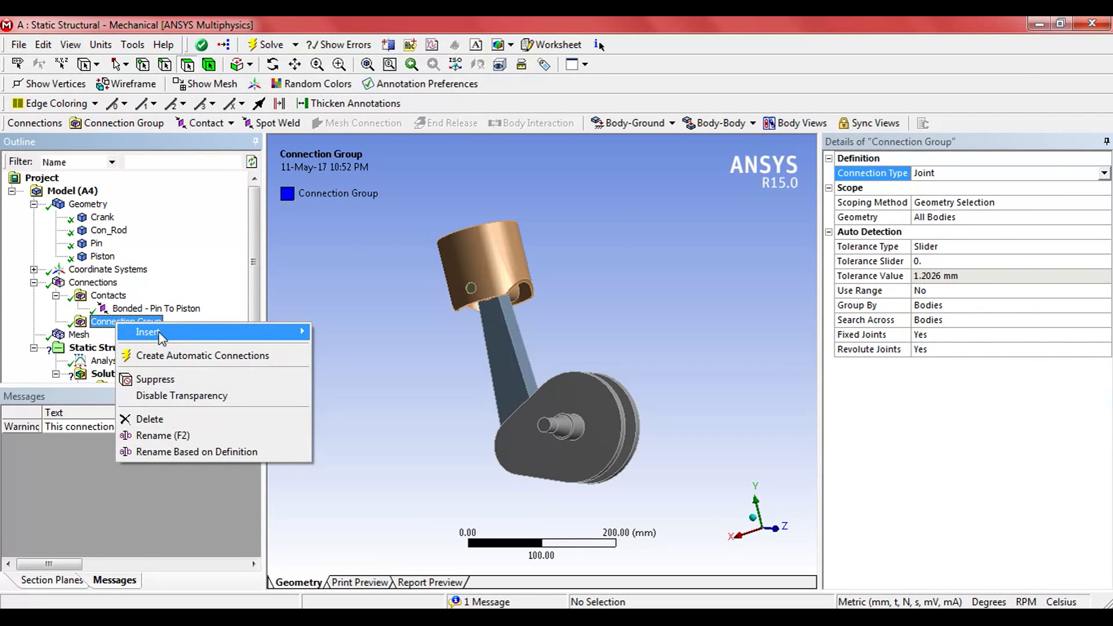
pyautogui.moveTo(162, 338)
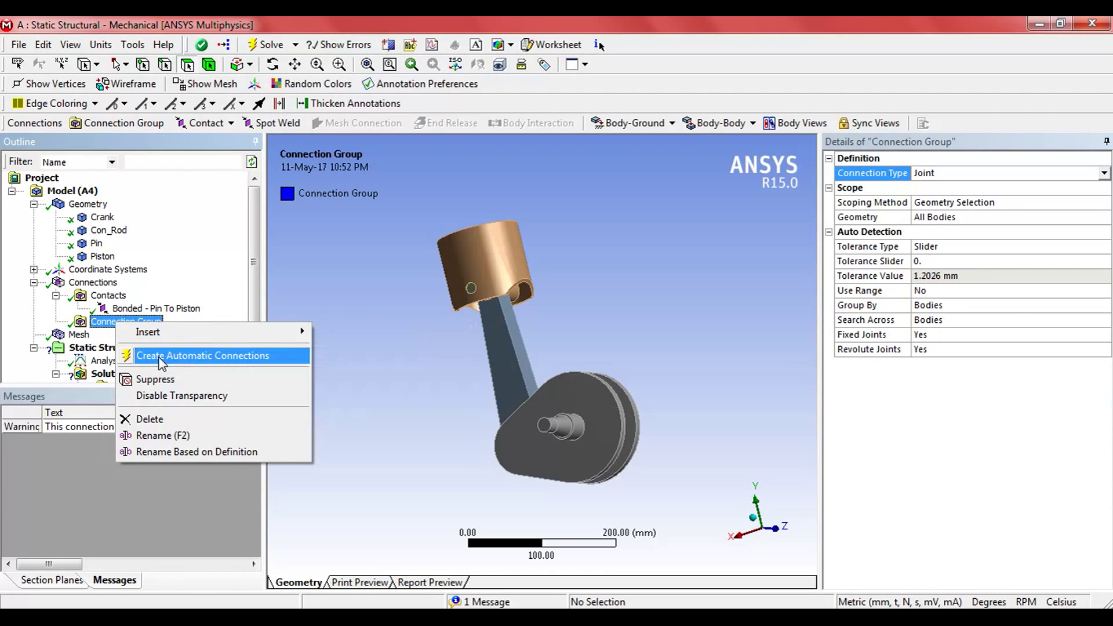
pyautogui.click(161, 356)
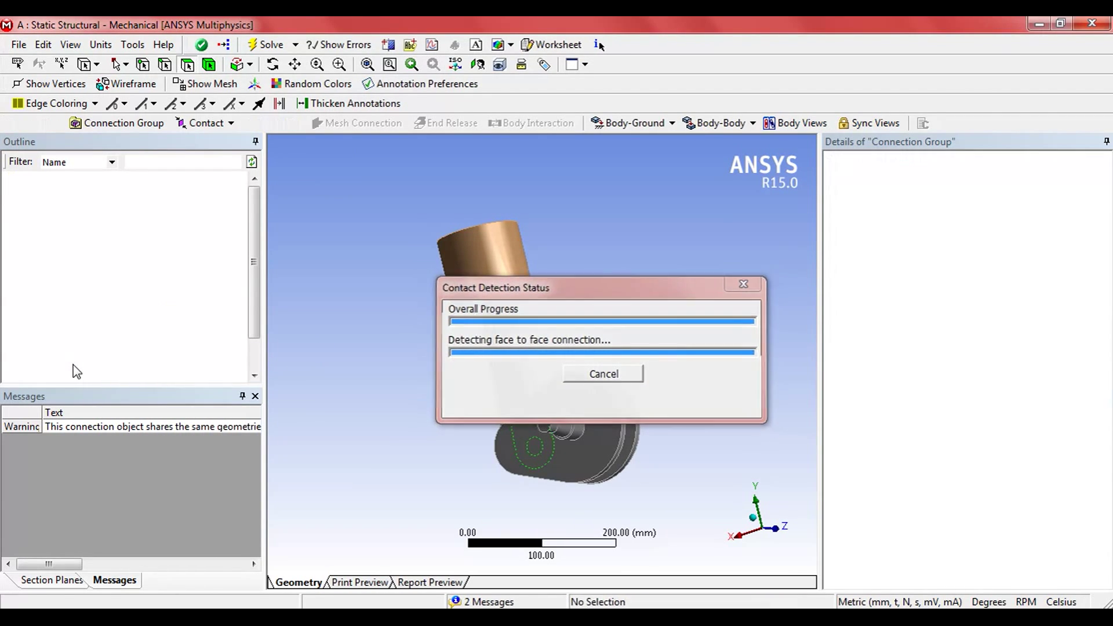
pyautogui.click(56, 322)
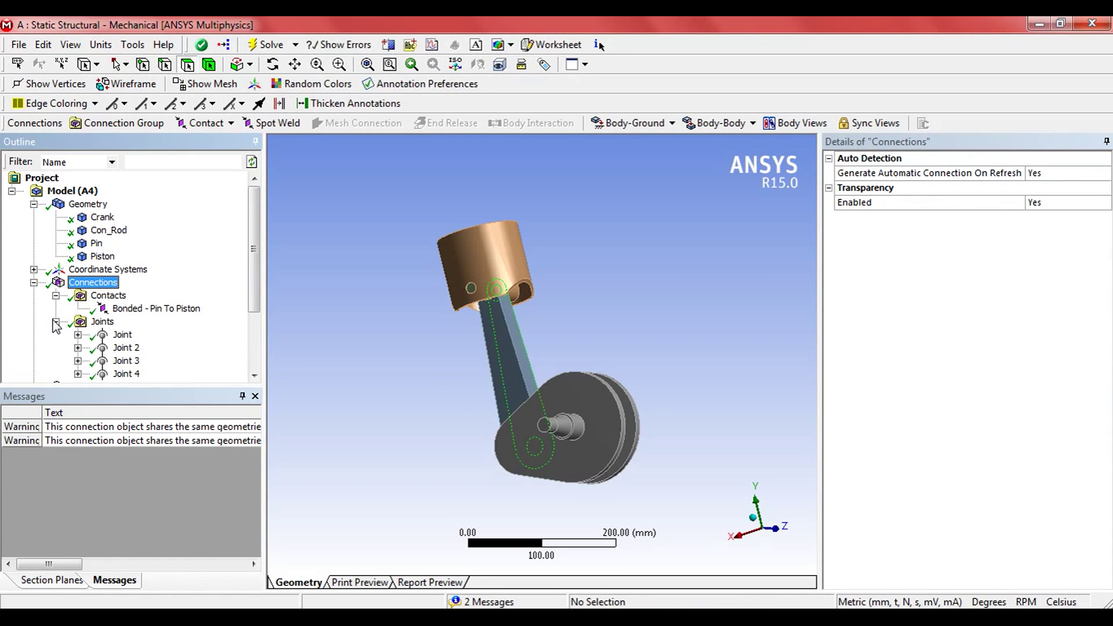
pyautogui.rightClick(102, 323)
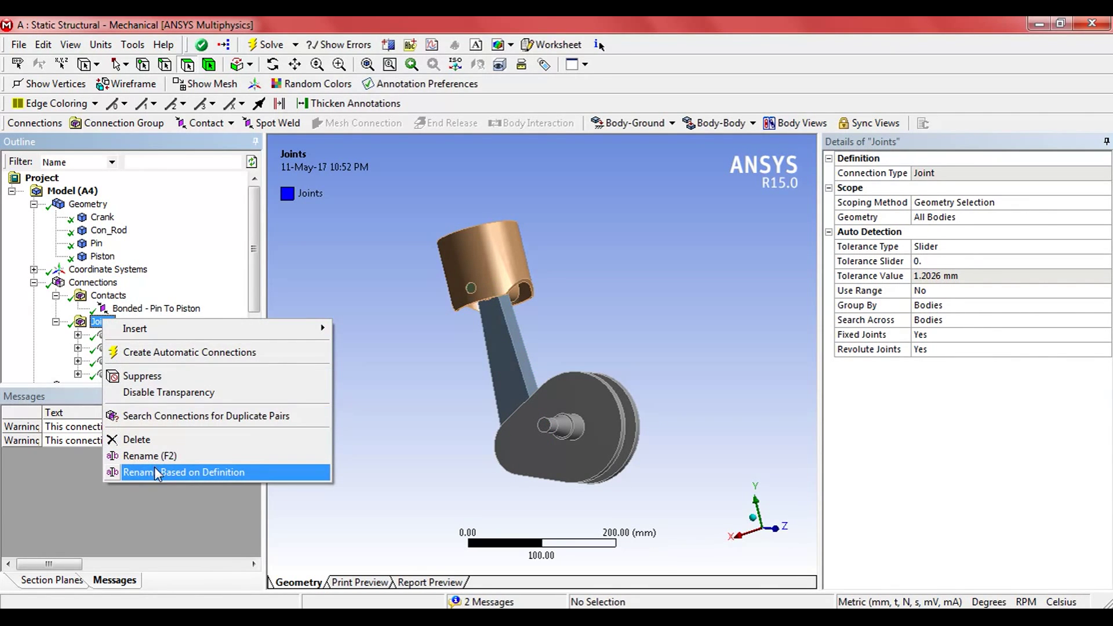
pyautogui.click(155, 473)
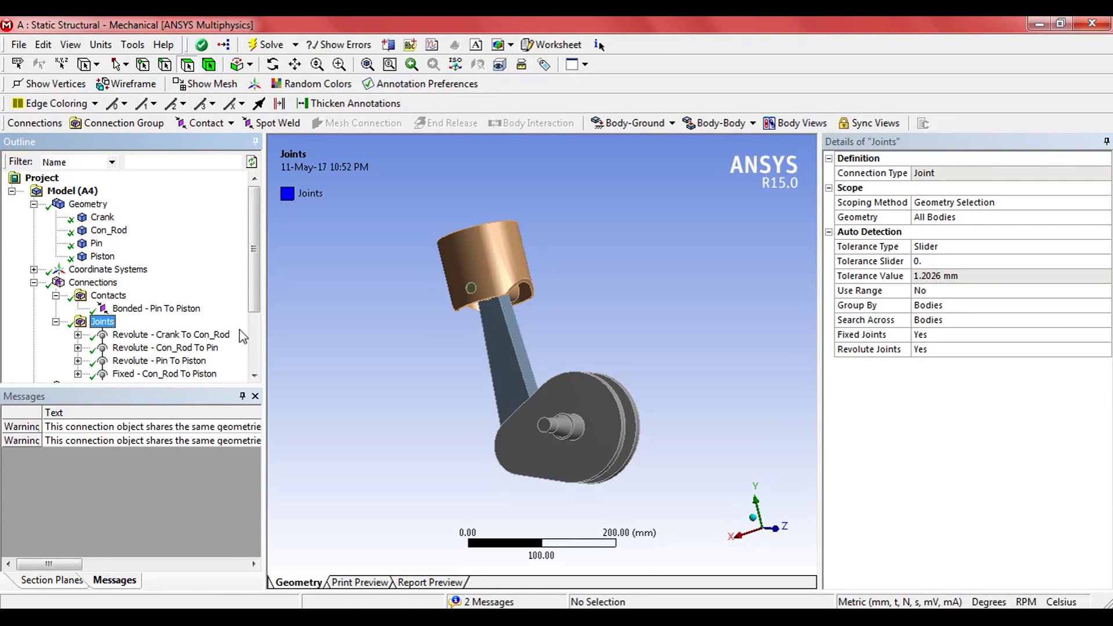
# - Review the three revolute joints and the fixed Con_Rod To Piston joint, checking which bodies each one connects
pyautogui.moveTo(469, 411); pyautogui.dragTo(347, 382, button='middle')
pyautogui.click(170, 335)
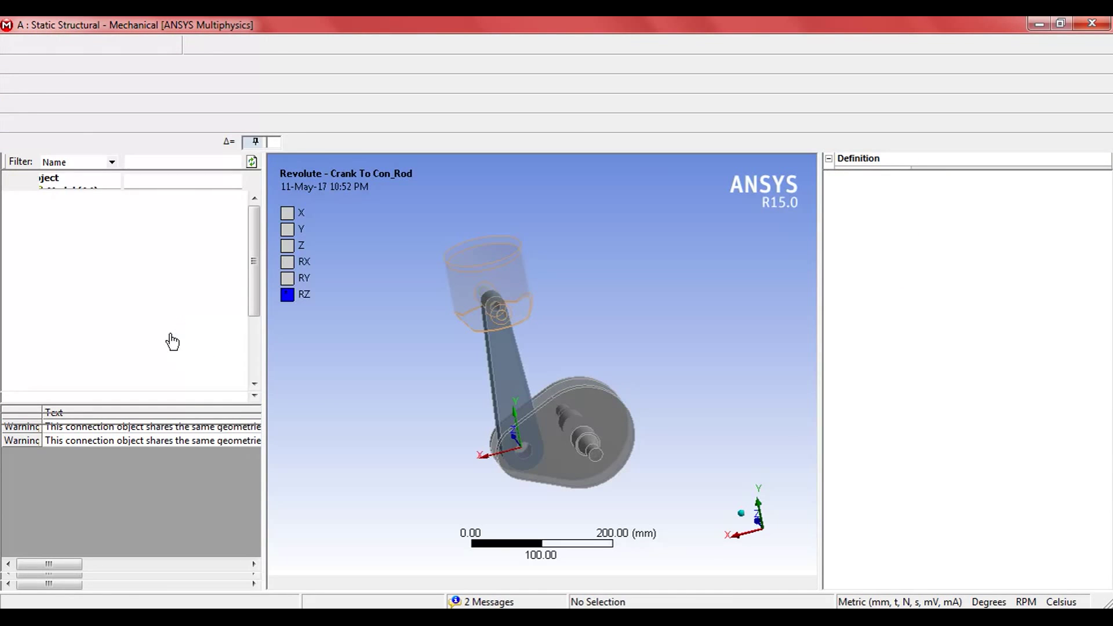
pyautogui.moveTo(478, 377); pyautogui.dragTo(512, 374, button='middle')
pyautogui.click(190, 367)
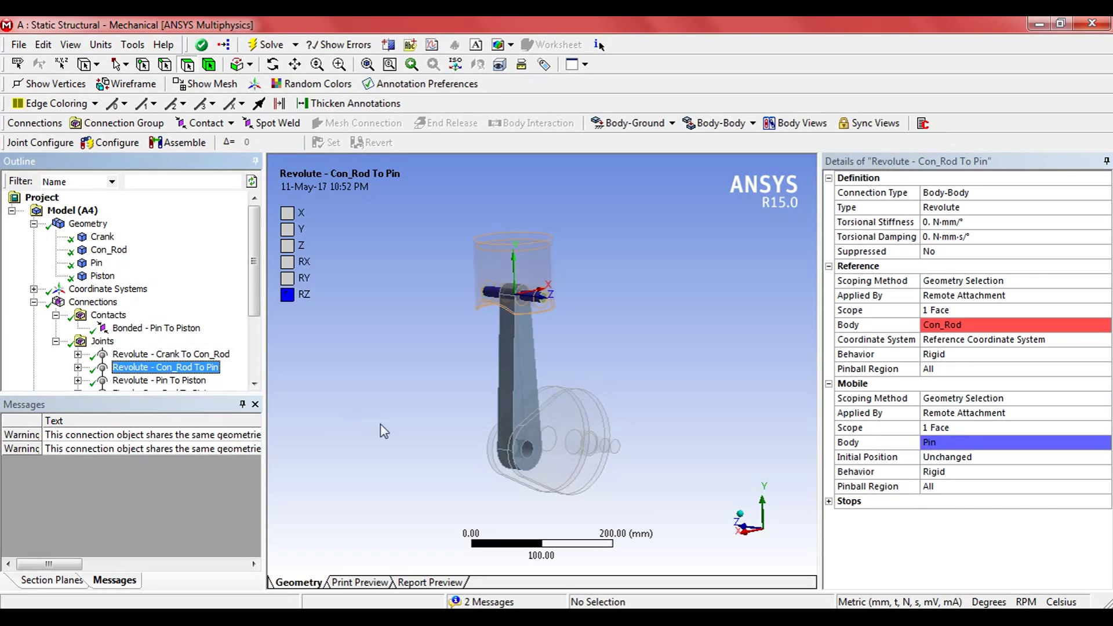
pyautogui.click(161, 382)
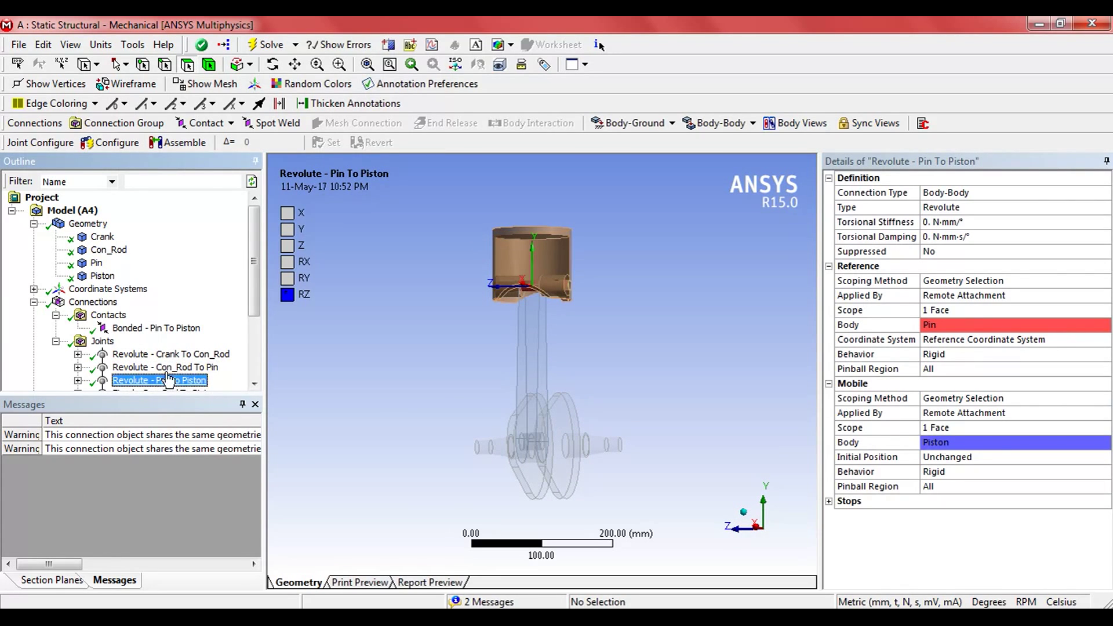
pyautogui.scroll(-1, 160, 384)
pyautogui.click(166, 354)
pyautogui.moveTo(278, 380); pyautogui.dragTo(293, 378, button='middle')
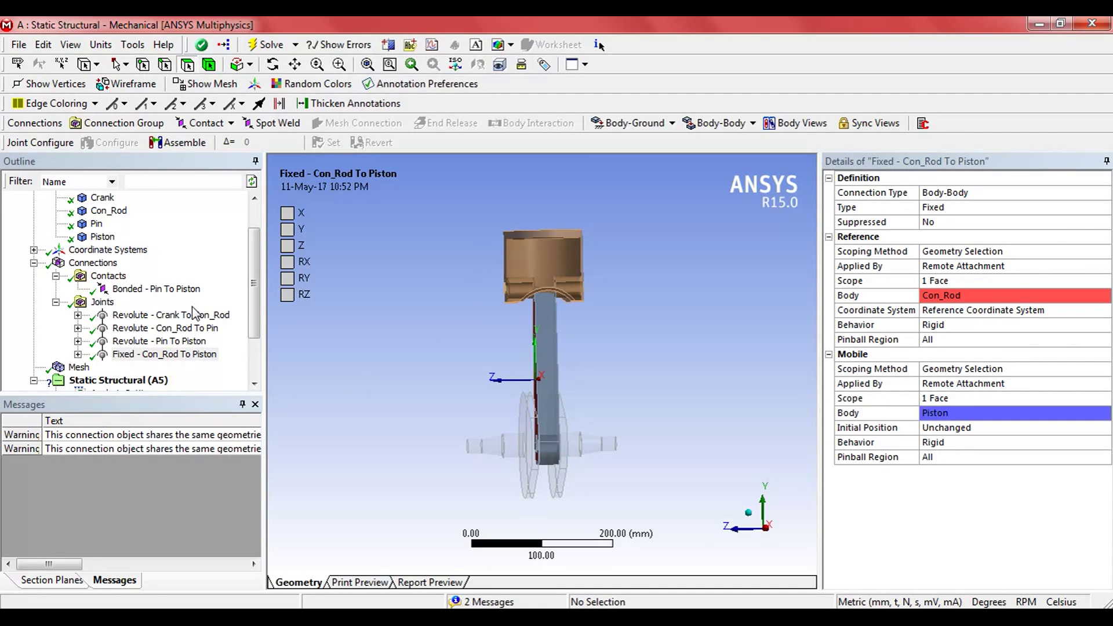
pyautogui.scroll(-2, 357, 442)
pyautogui.scroll(2, 356, 442)
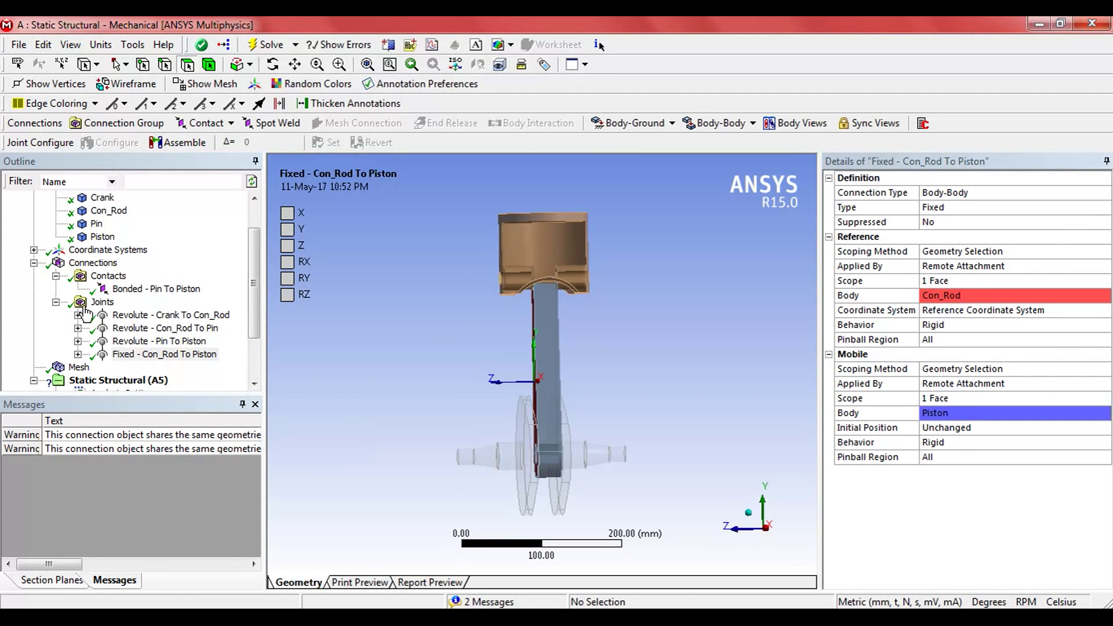
# - Apply a fixed support to the tapered face on one shaft end of the crank in the Static Structural analysis
pyautogui.moveTo(256, 297); pyautogui.dragTo(256, 334)
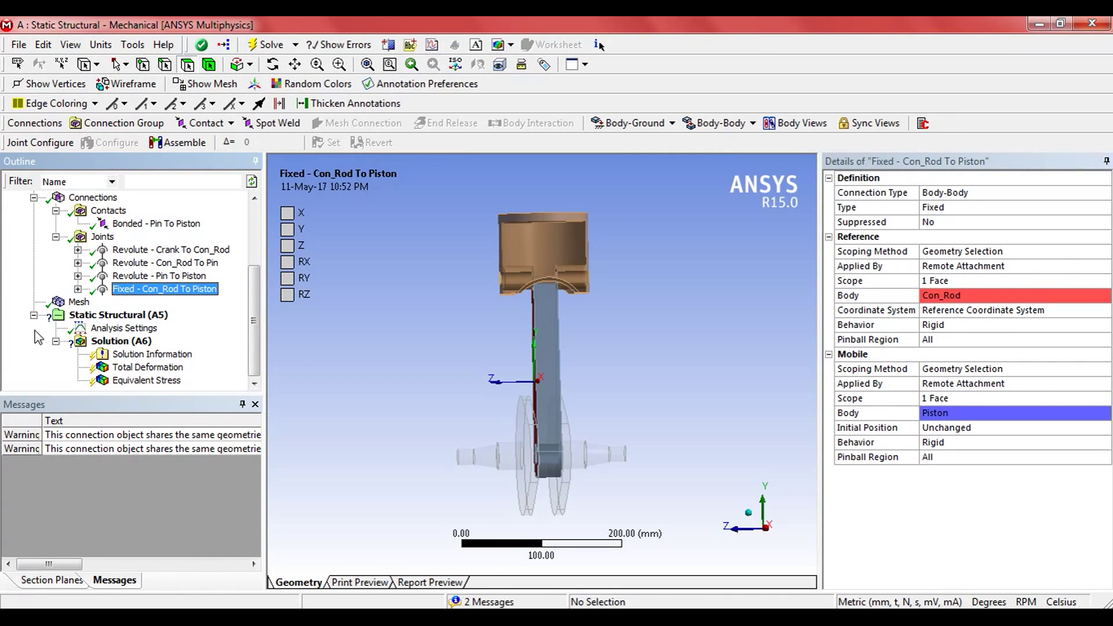
pyautogui.click(104, 315)
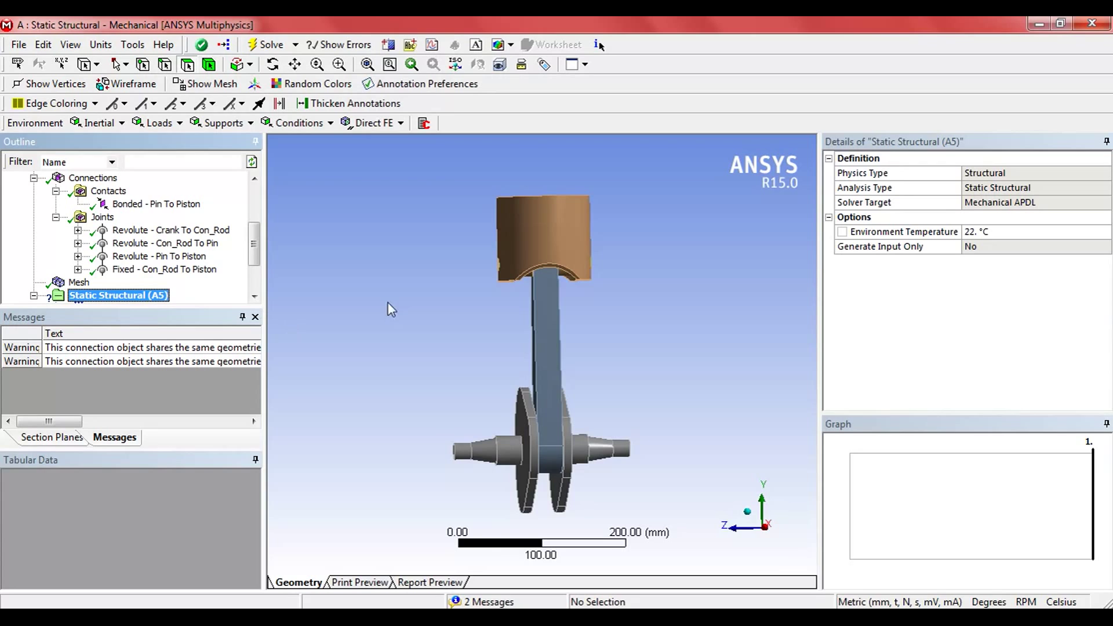
pyautogui.moveTo(590, 387); pyautogui.dragTo(594, 449, button='middle')
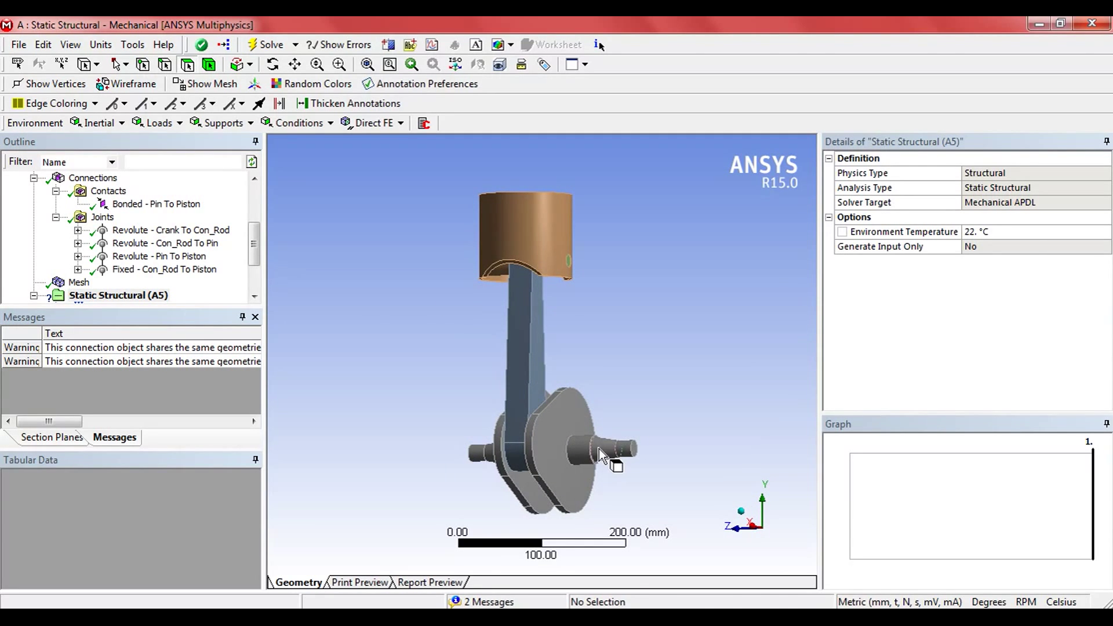
pyautogui.click(599, 448)
pyautogui.rightClick(600, 448)
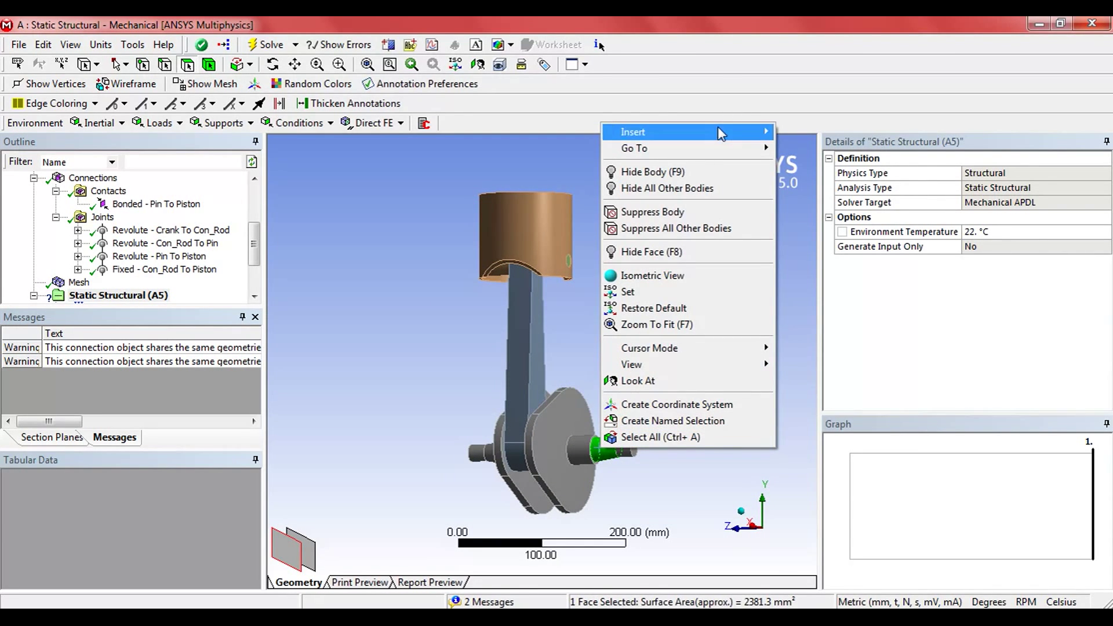
pyautogui.moveTo(735, 134)
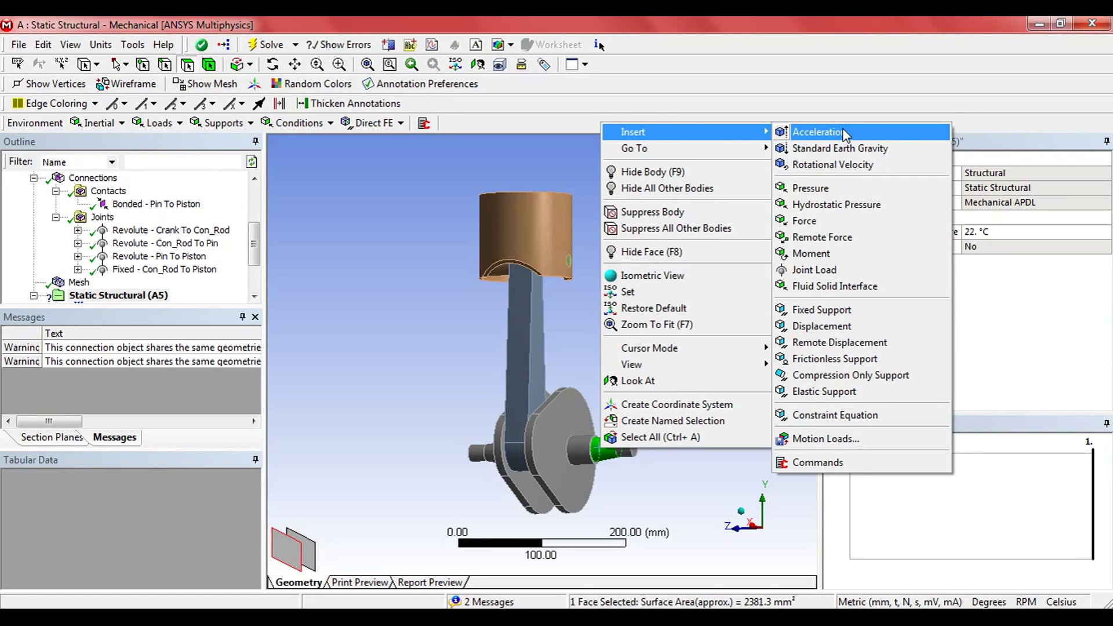
pyautogui.click(823, 310)
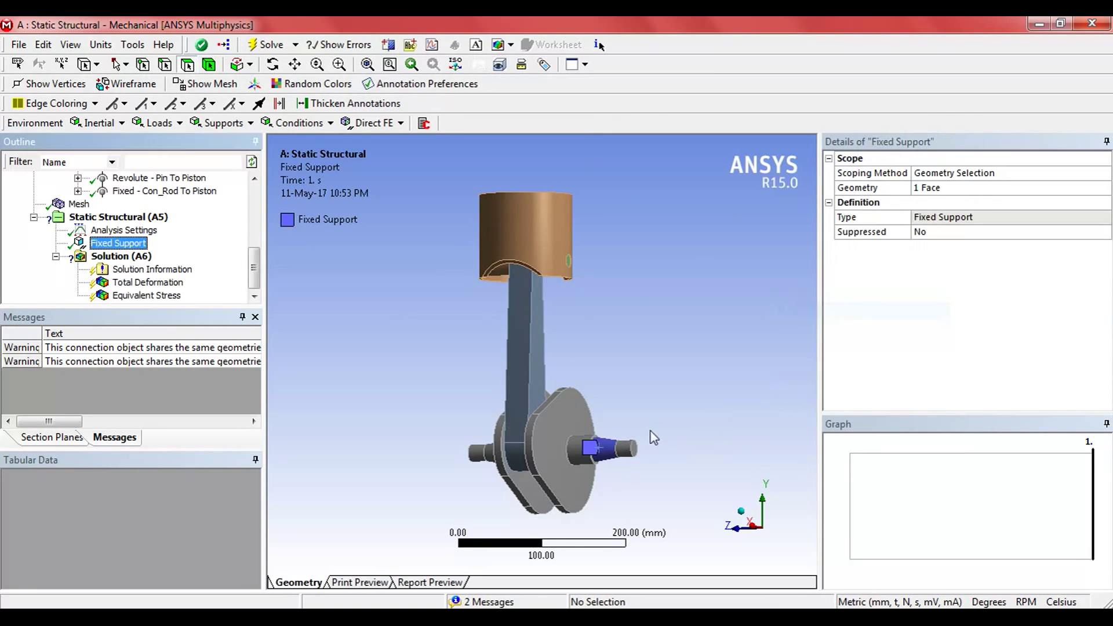
# - Apply a cylindrical support to the cylindrical shaft face beside the crank web, on the side opposite the fixed support
pyautogui.moveTo(653, 438); pyautogui.dragTo(500, 458, button='middle')
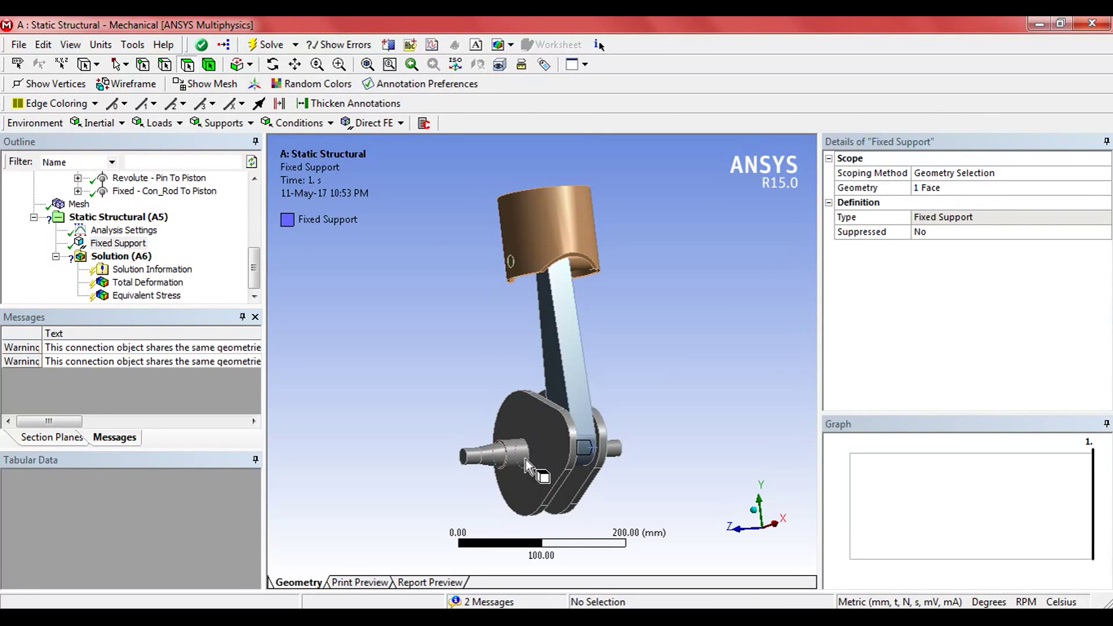
pyautogui.click(527, 460)
pyautogui.rightClick(513, 460)
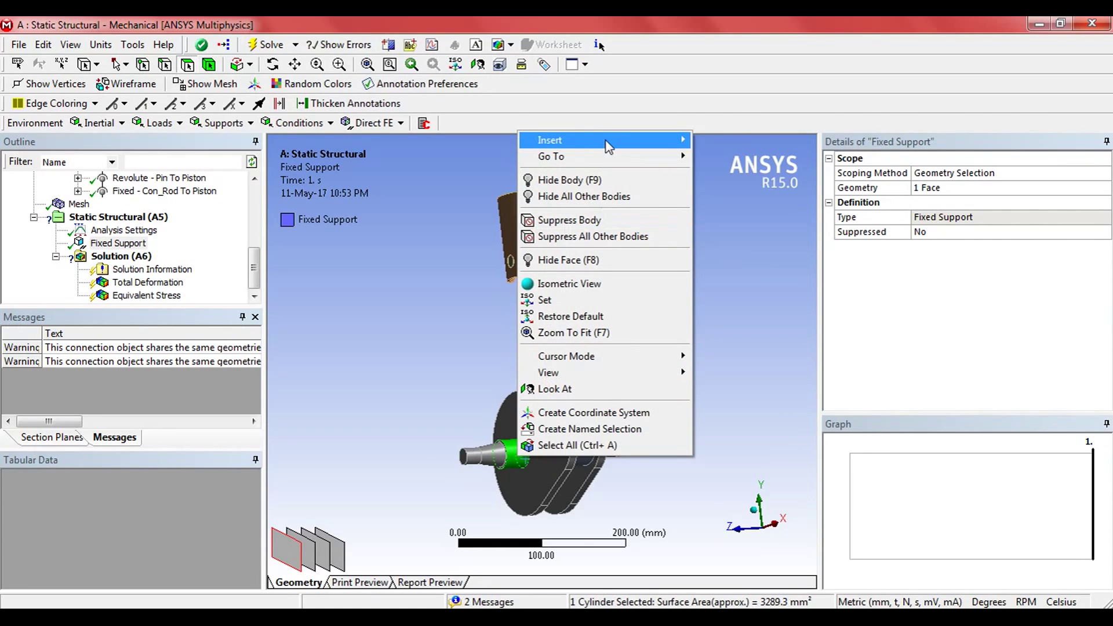
pyautogui.moveTo(606, 142)
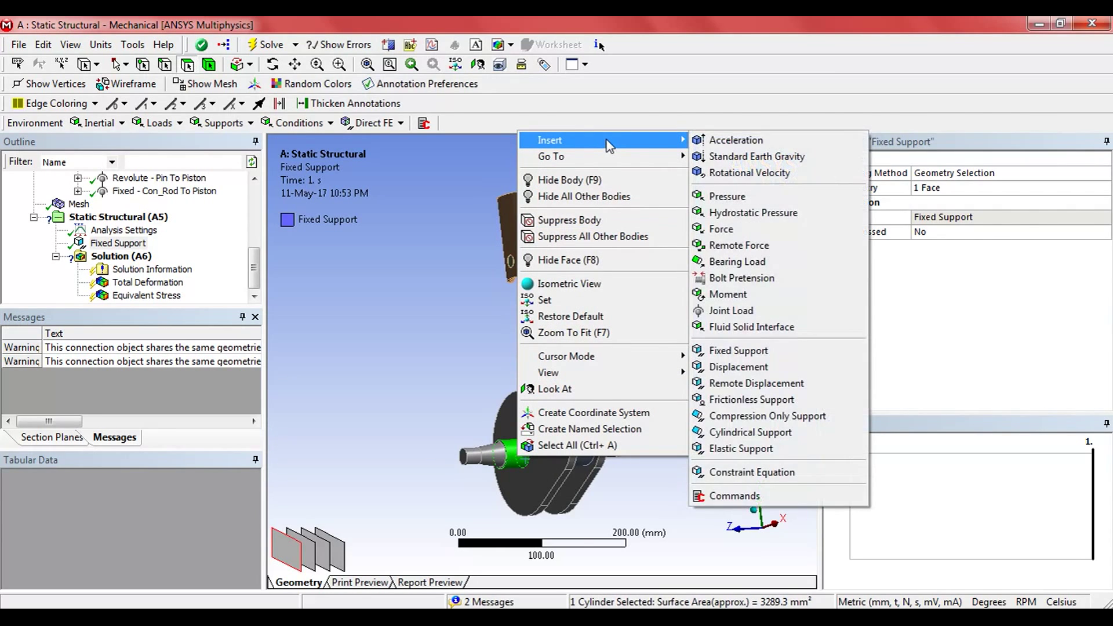
pyautogui.click(775, 435)
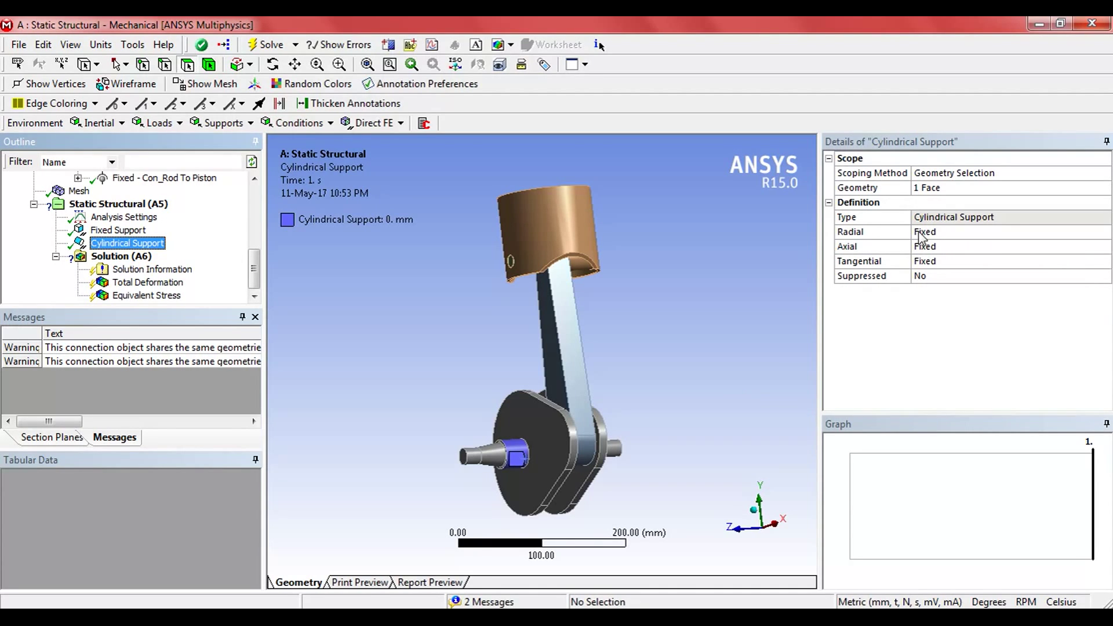
# - Set the cylindrical support's axial and tangential directions to Free
pyautogui.click(988, 248)
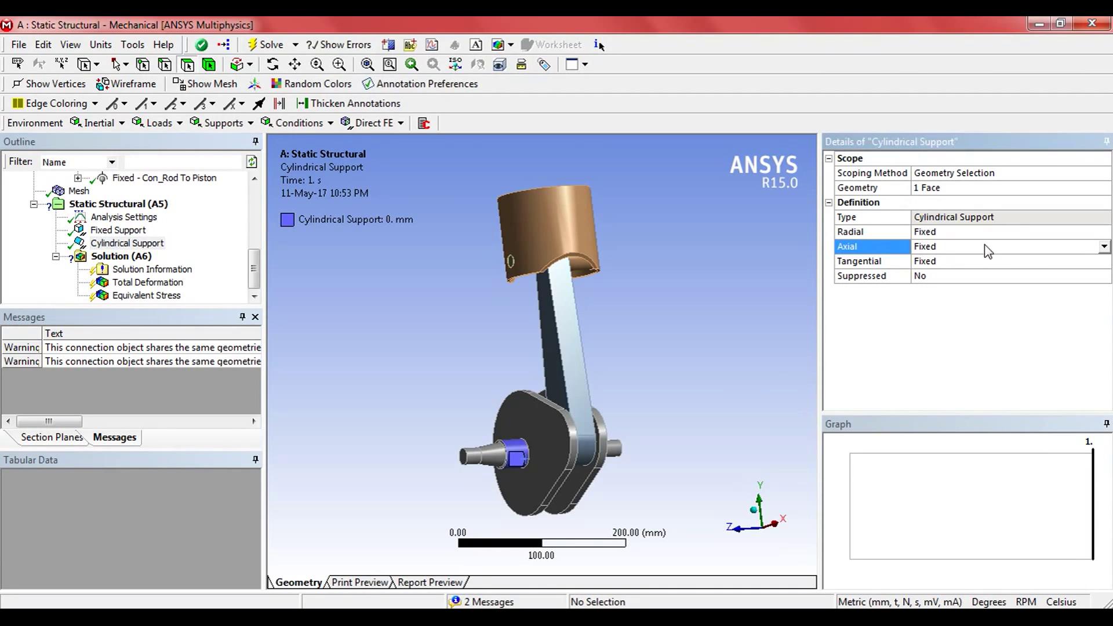
pyautogui.click(1104, 247)
pyautogui.click(1055, 270)
pyautogui.click(1052, 264)
pyautogui.click(1103, 261)
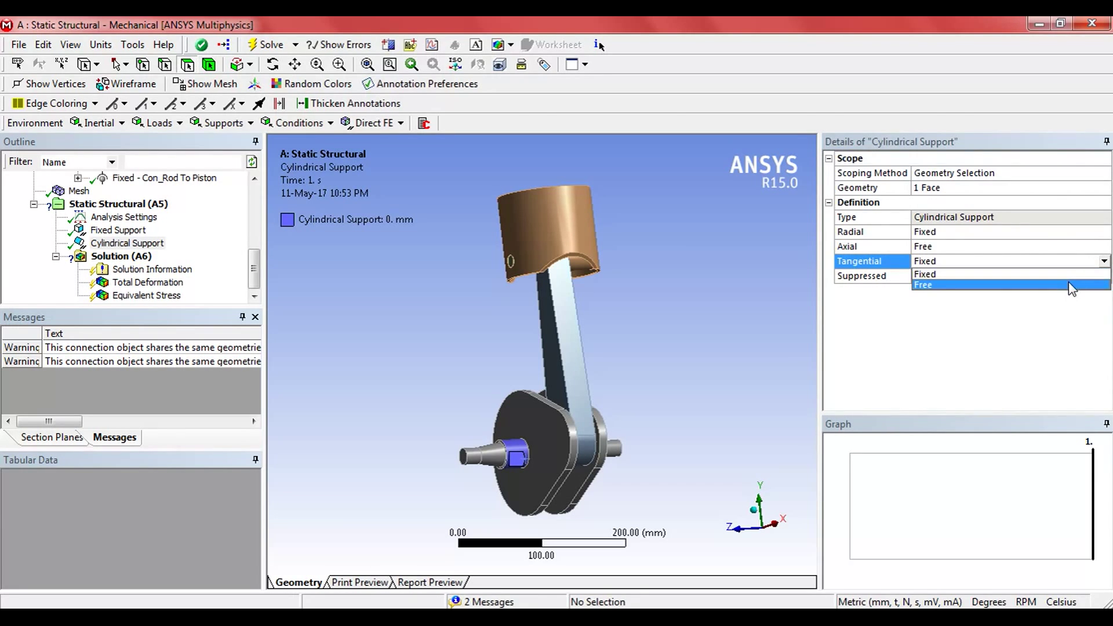
pyautogui.click(1069, 284)
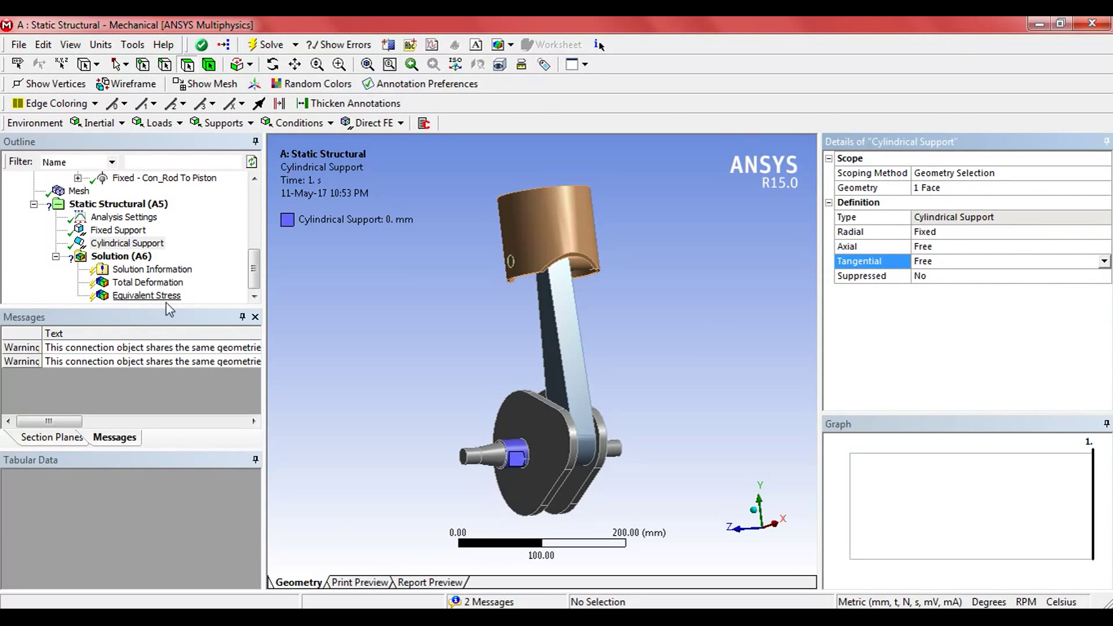
# - Apply a pressure of 0.25 MPa normal to the piston's flat top face
pyautogui.moveTo(602, 306); pyautogui.dragTo(604, 396, button='middle')
pyautogui.click(532, 328)
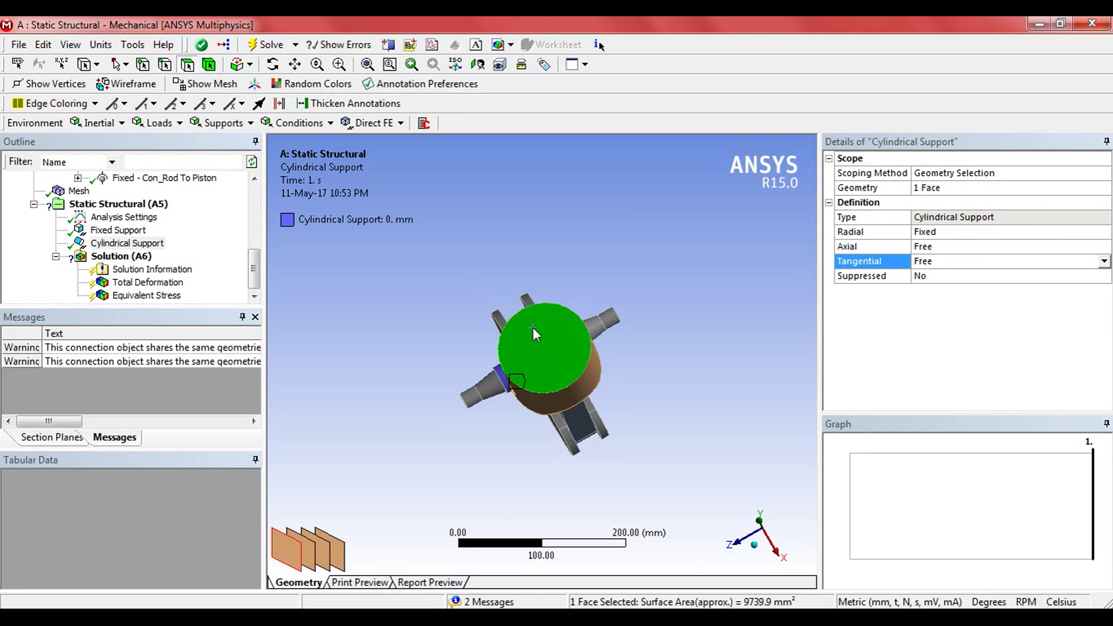
pyautogui.rightClick(533, 328)
pyautogui.moveTo(637, 295)
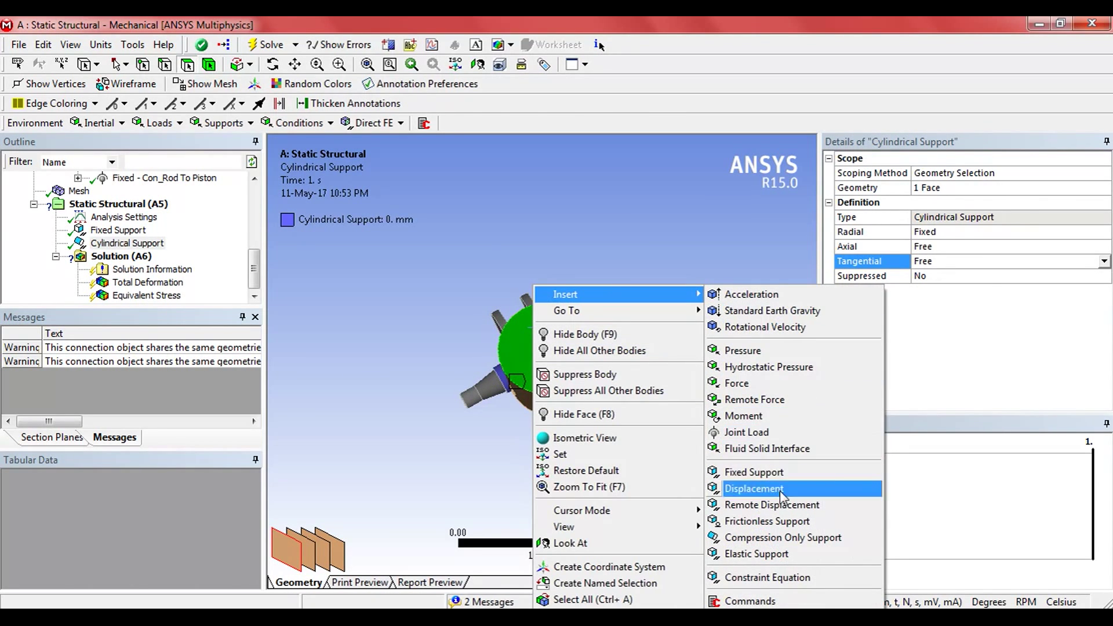
pyautogui.click(776, 350)
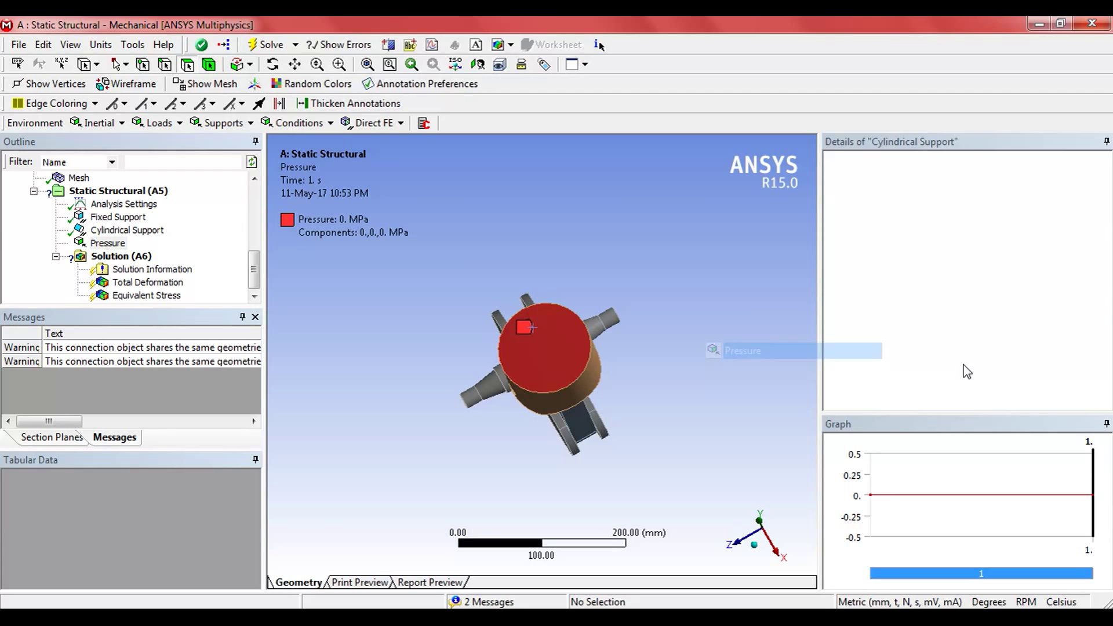
pyautogui.click(954, 246)
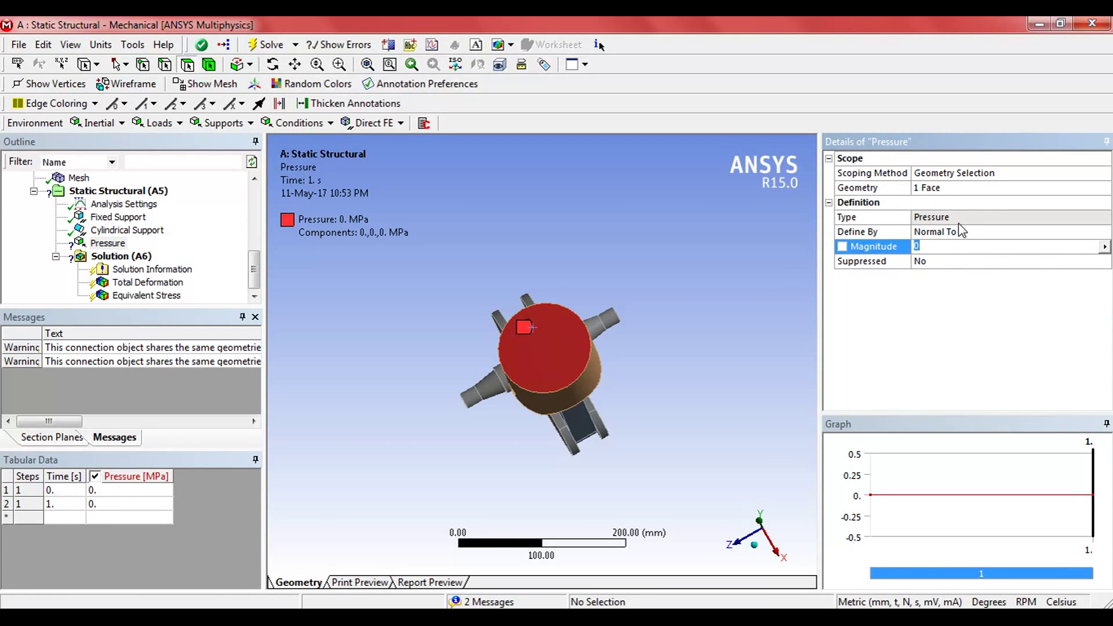
pyautogui.write('0.25')
pyautogui.press('Return')
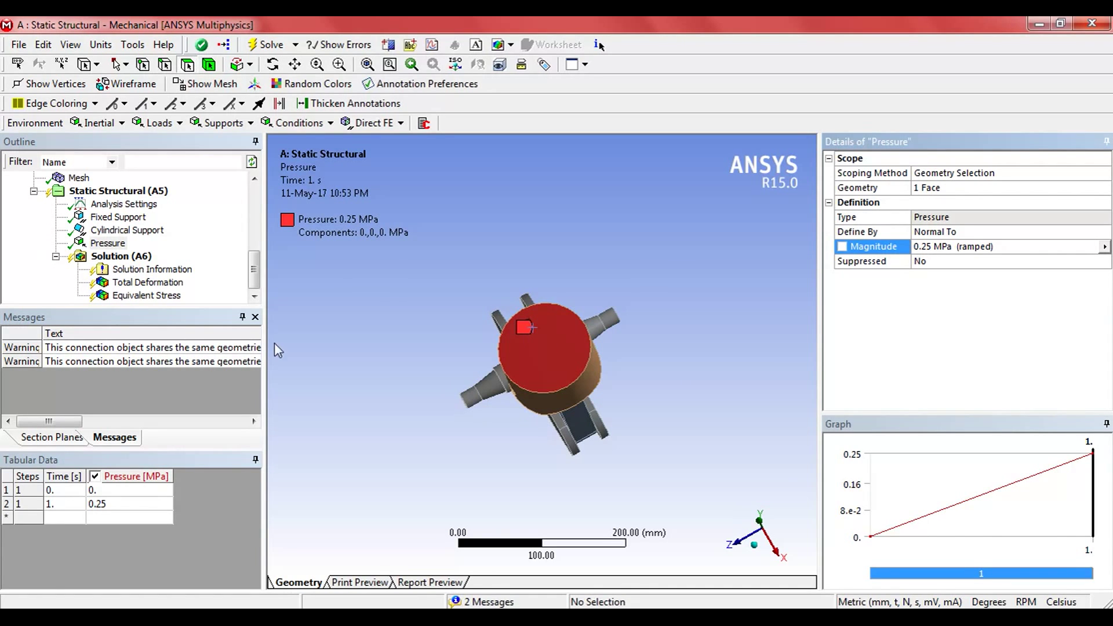
# - Solve the static structural analysis of the piston-crank assembly
pyautogui.moveTo(468, 462); pyautogui.dragTo(535, 389, button='middle')
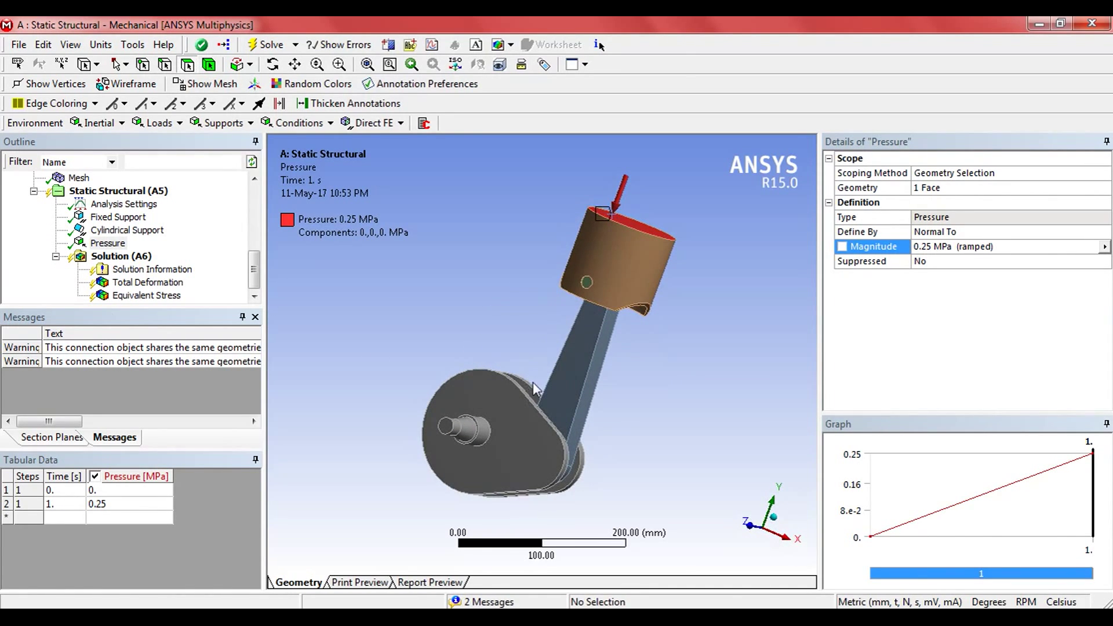
pyautogui.click(113, 260)
pyautogui.rightClick(113, 260)
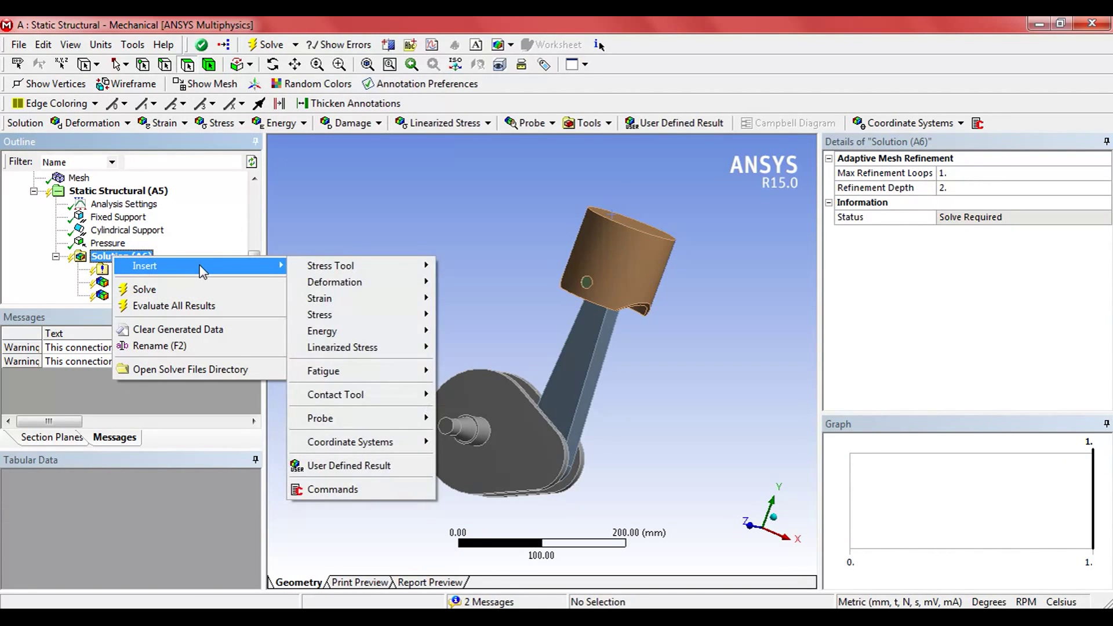
pyautogui.click(108, 55)
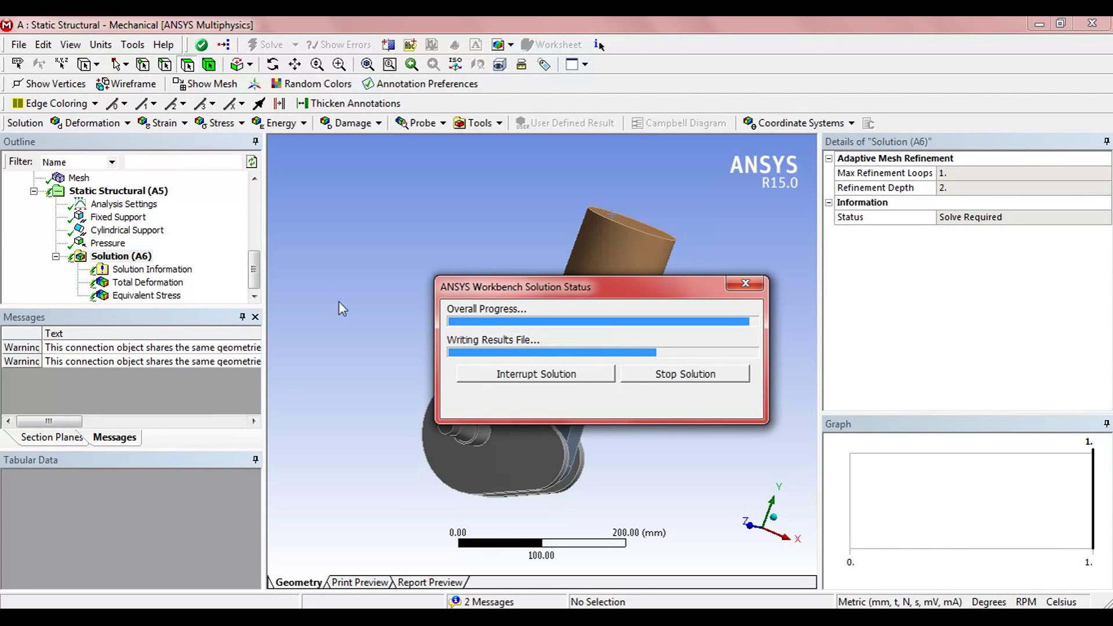
pyautogui.click(145, 257)
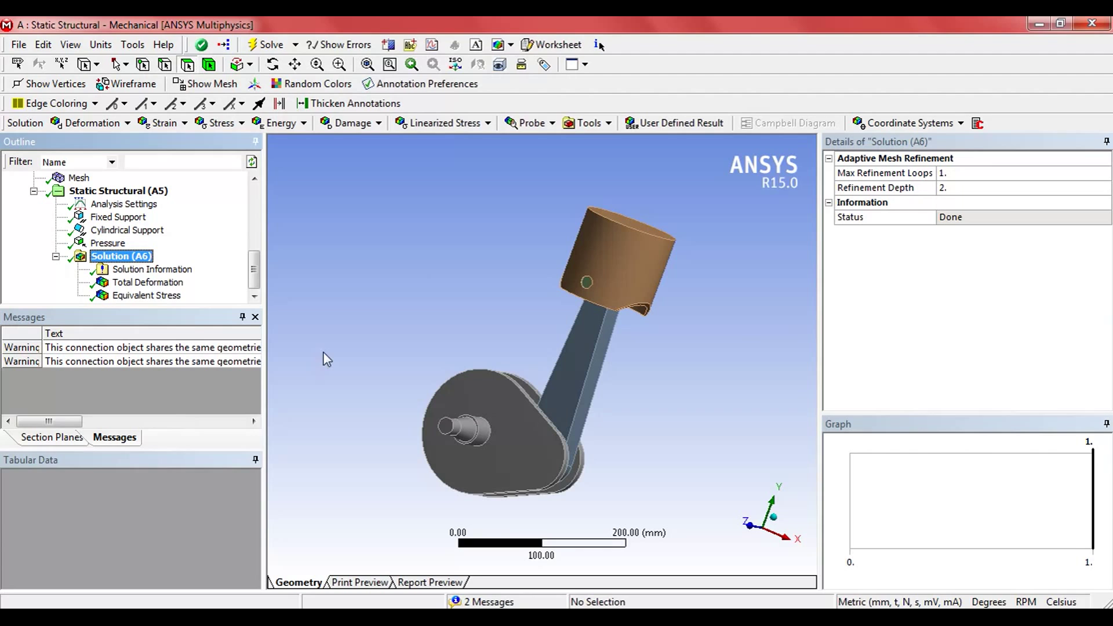
# - Examine the Total Deformation result along the X and Z axes and animate it with 20 frames
pyautogui.click(148, 282)
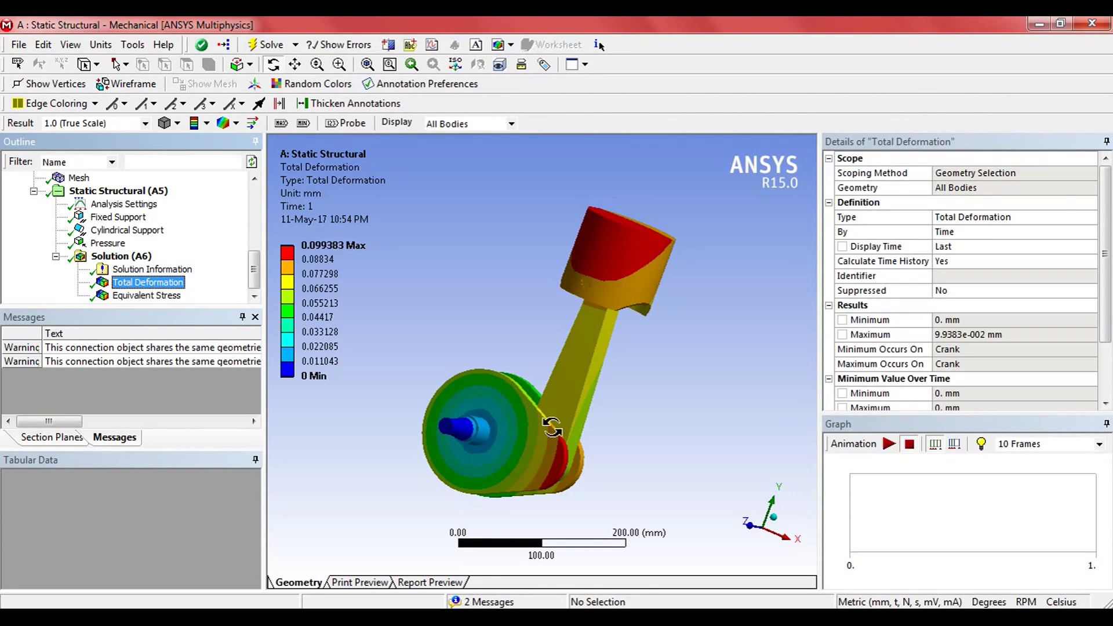
pyautogui.click(782, 539)
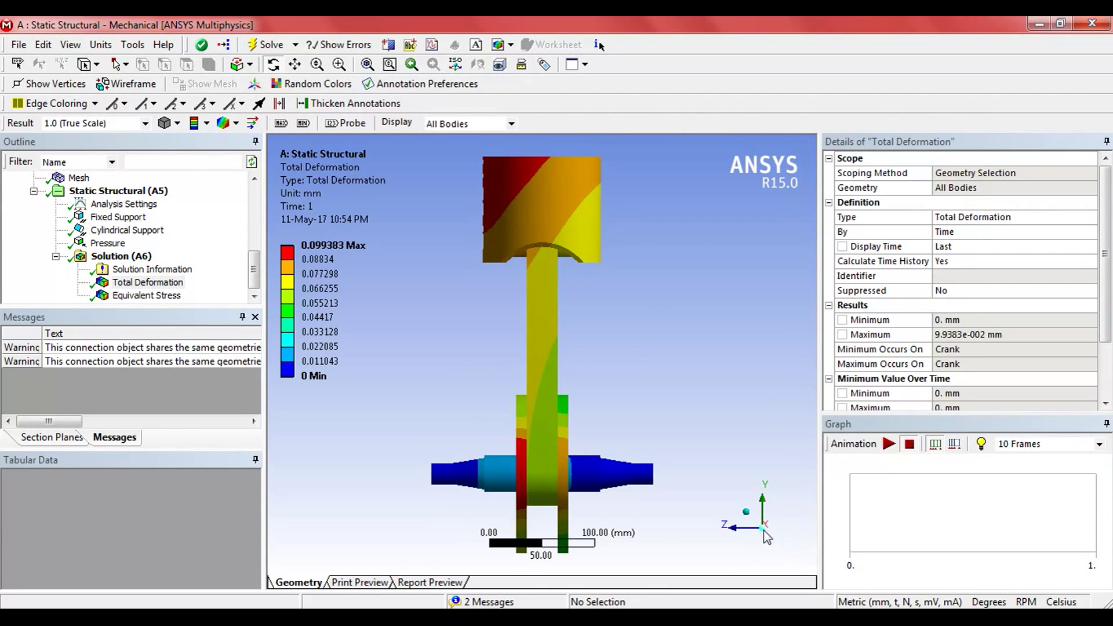
pyautogui.click(734, 529)
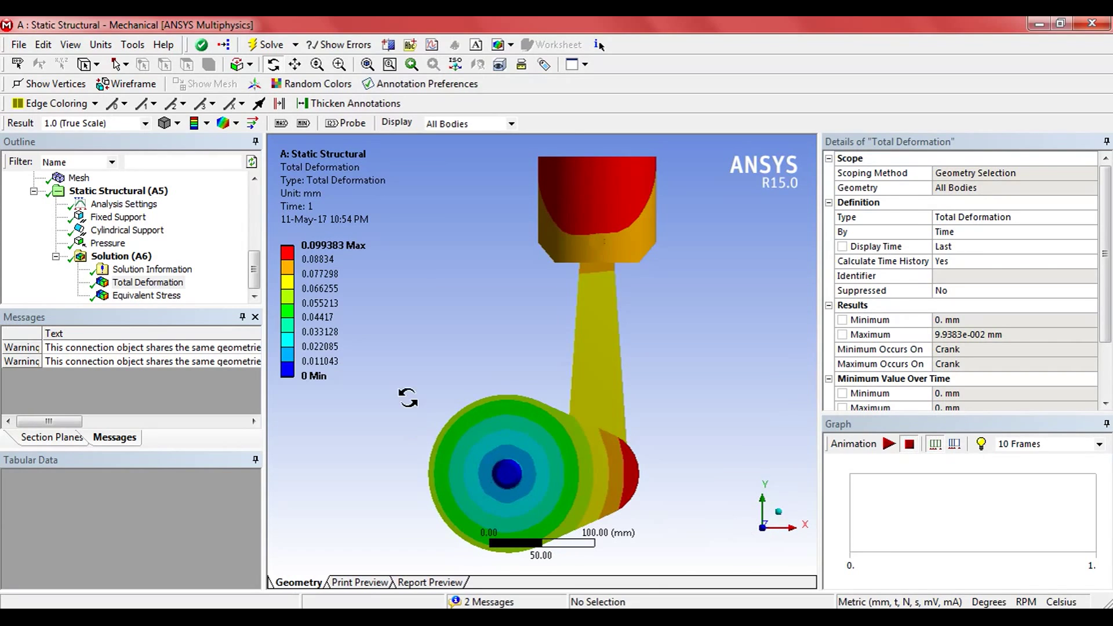
pyautogui.click(1100, 443)
pyautogui.click(1066, 486)
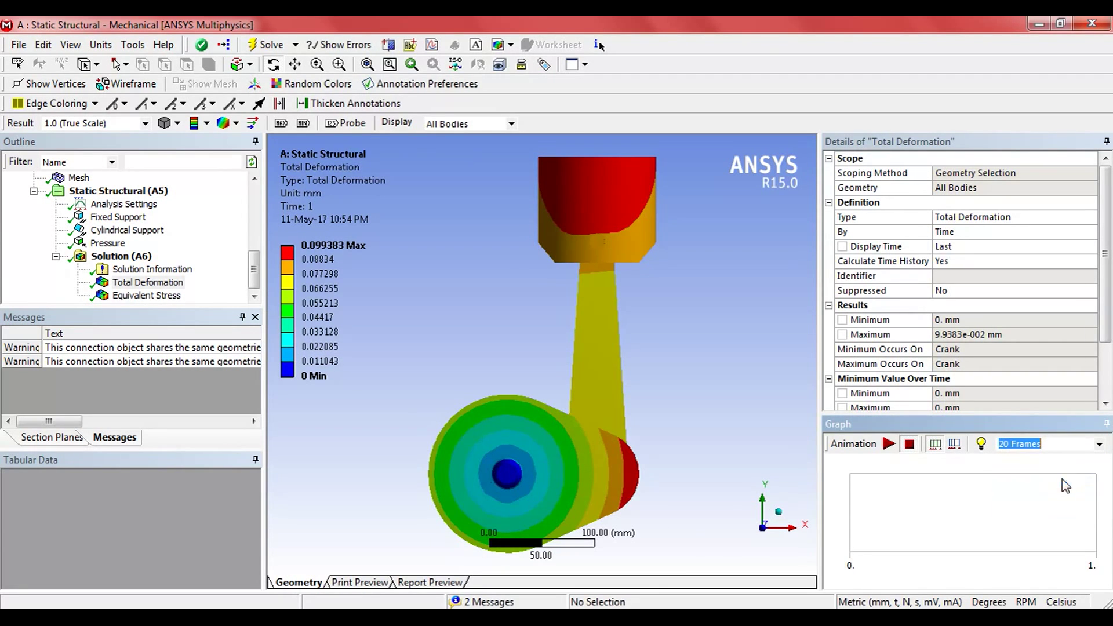
pyautogui.click(891, 444)
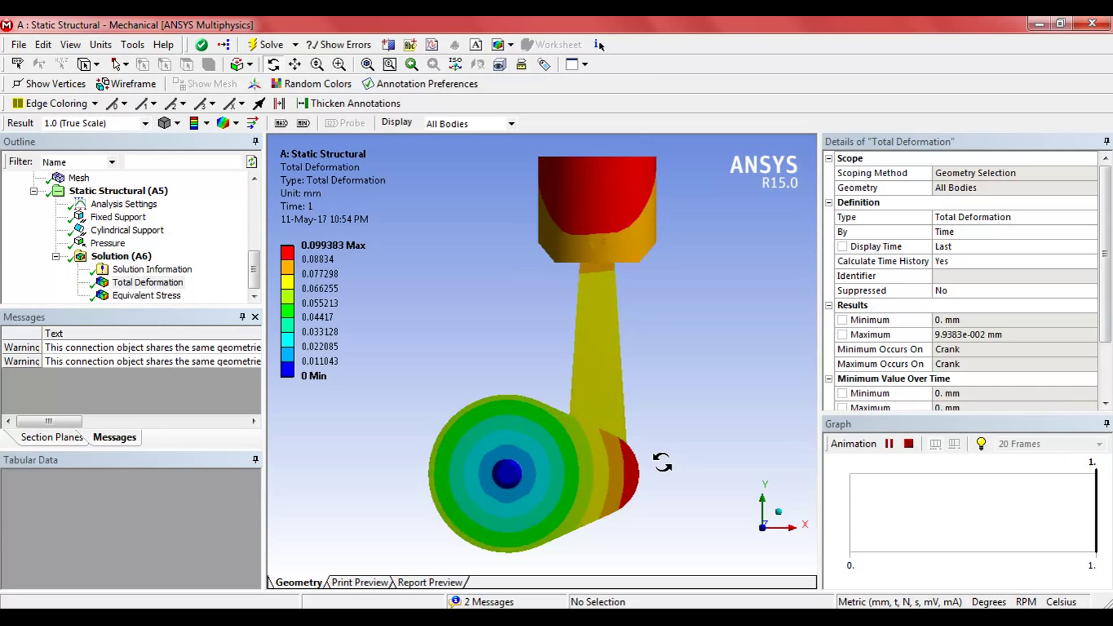
# - Play the Equivalent Stress animation, examine the stress around the crank shaft near the fixed support, and stop the playback
pyautogui.click(146, 295)
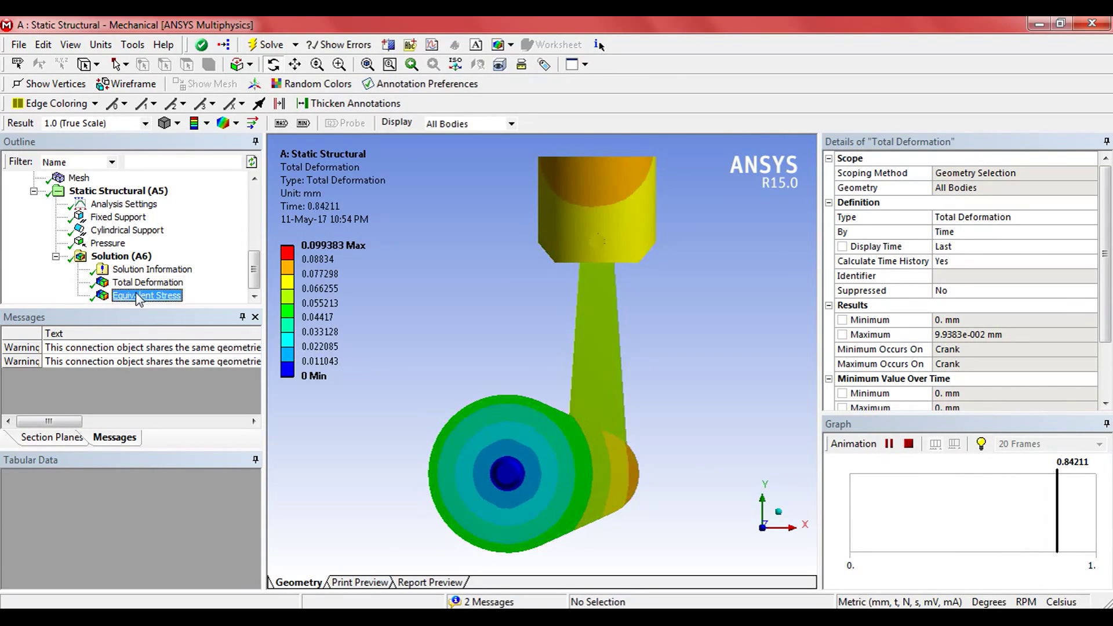
pyautogui.click(890, 444)
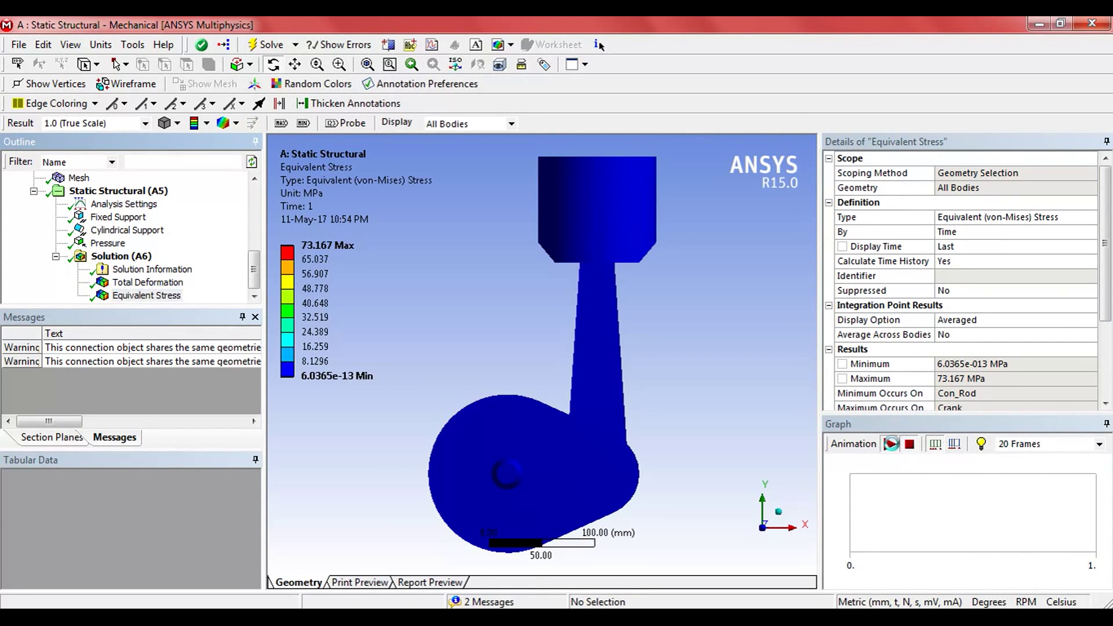
pyautogui.moveTo(591, 443)
pyautogui.mouseDown()
pyautogui.moveTo(529, 427)
pyautogui.moveTo(634, 477)
pyautogui.moveTo(632, 491)
pyautogui.moveTo(556, 490)
pyautogui.moveTo(576, 539)
pyautogui.moveTo(595, 450)
pyautogui.mouseUp()
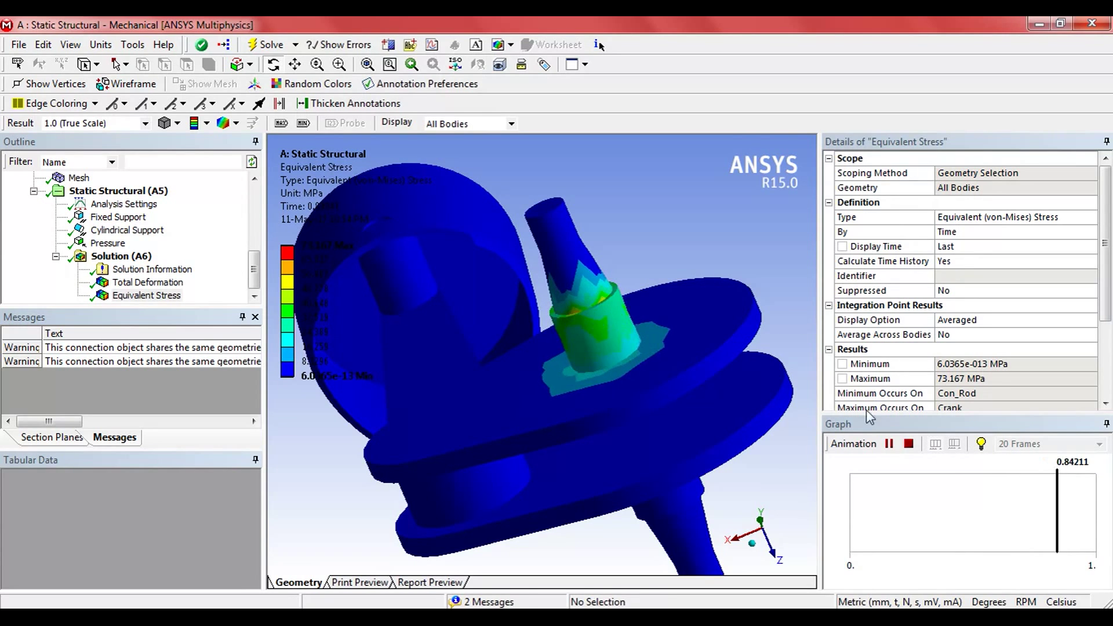
pyautogui.click(909, 444)
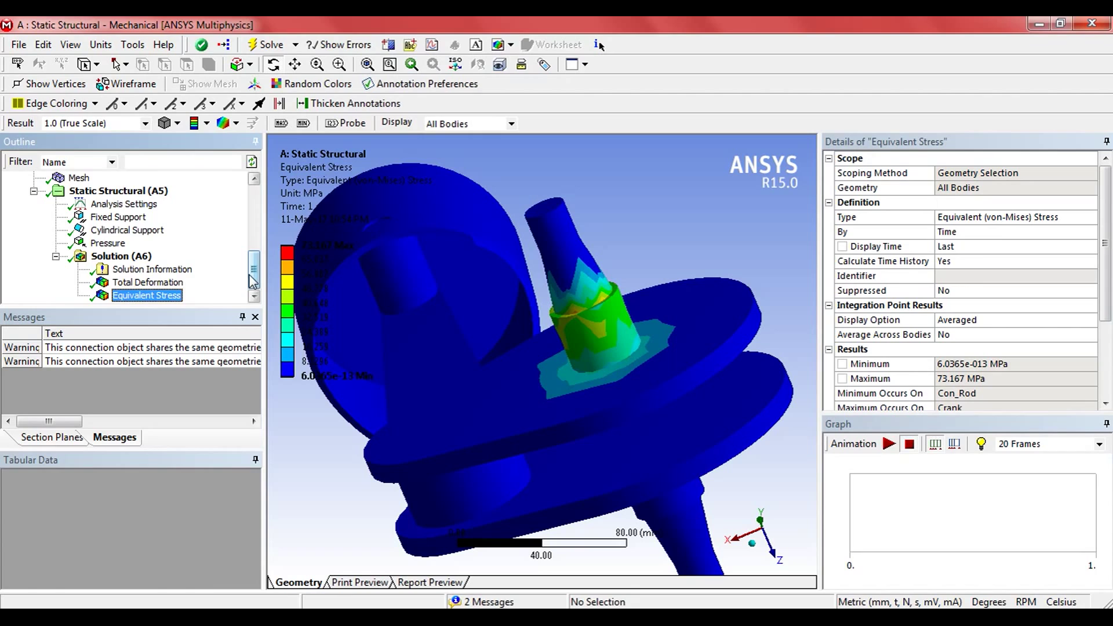
# - Add force reaction probes to the solution for both the fixed support and the cylindrical support
pyautogui.moveTo(253, 281); pyautogui.dragTo(260, 267)
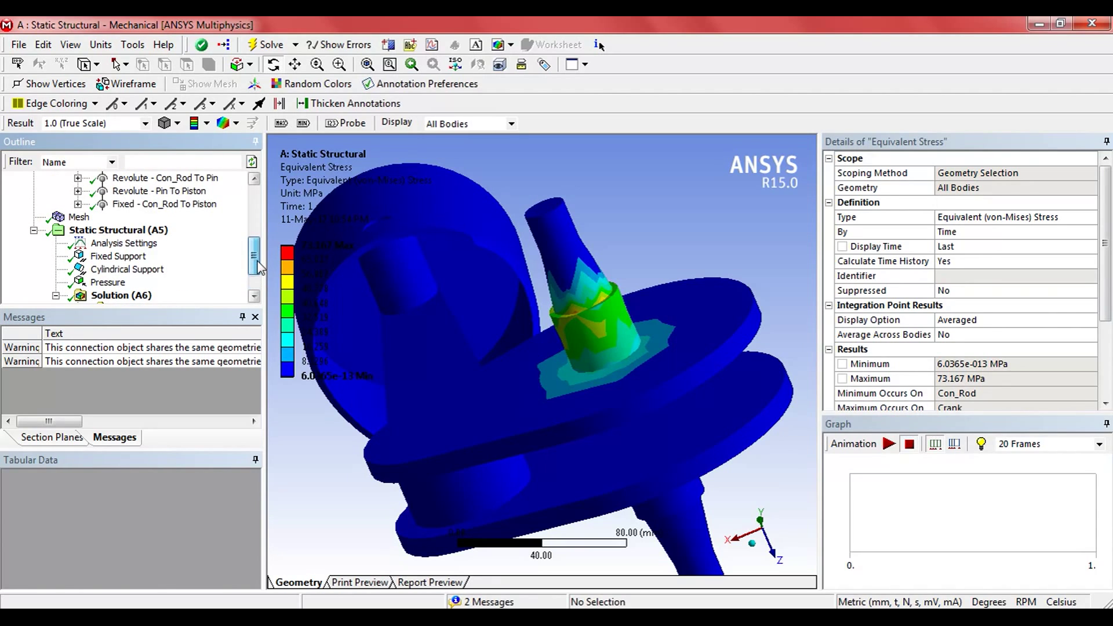
pyautogui.click(130, 257)
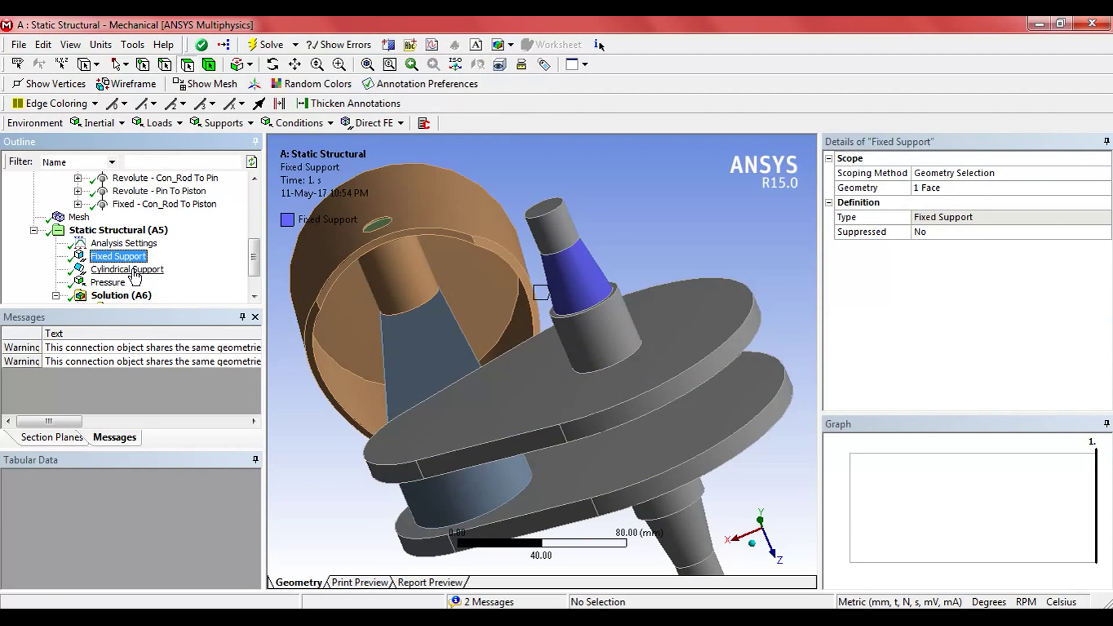
pyautogui.keyDown('ctrl'); pyautogui.click(134, 270); pyautogui.keyUp('ctrl')
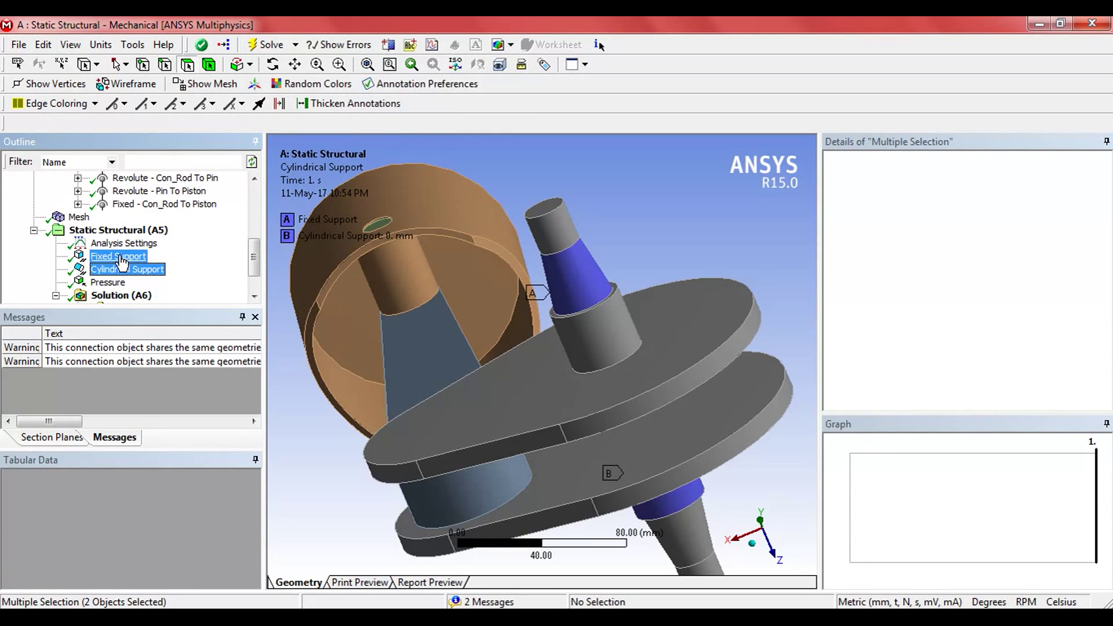
pyautogui.moveTo(122, 264)
pyautogui.mouseDown()
pyautogui.moveTo(117, 296)
pyautogui.moveTo(119, 256)
pyautogui.mouseUp()
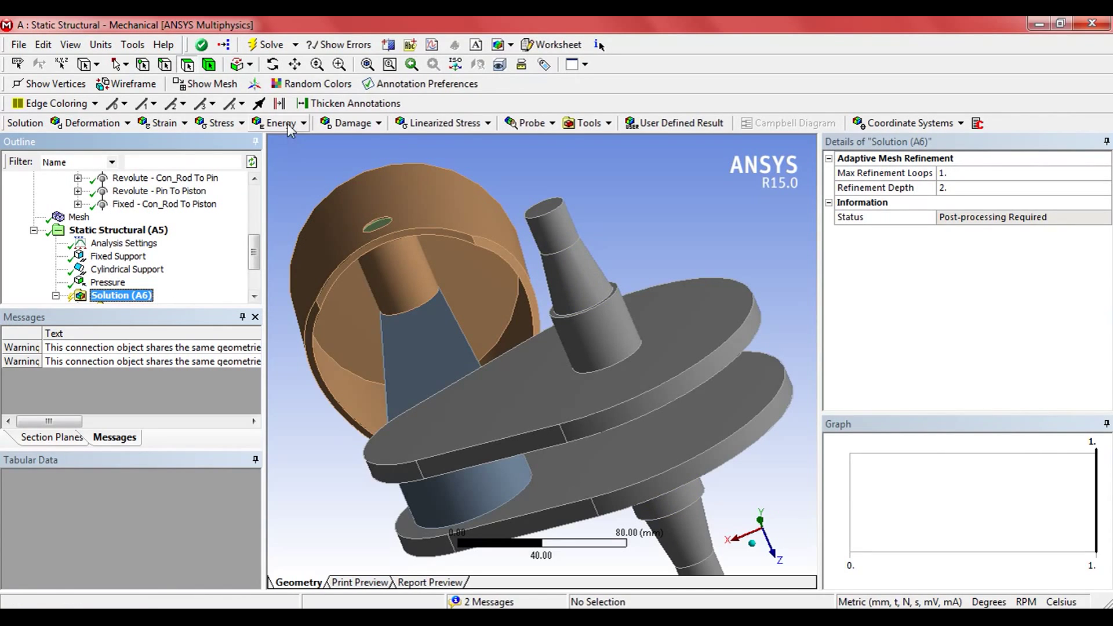
pyautogui.moveTo(254, 266); pyautogui.dragTo(258, 290)
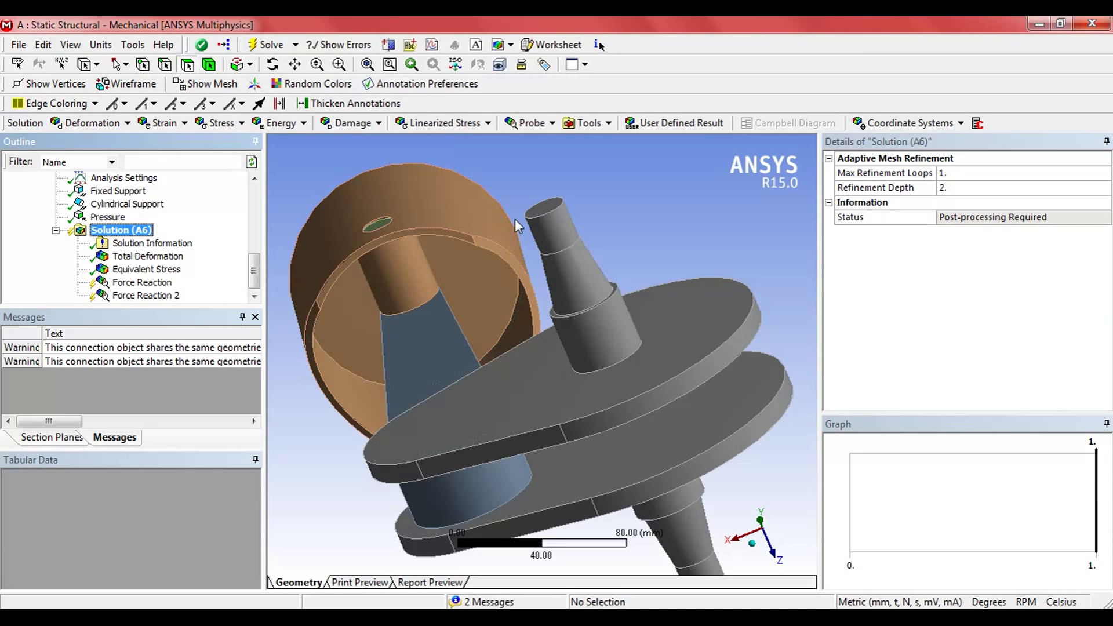
# - Add a Fatigue Tool with a Safety Factor result to the solution and solve it
pyautogui.click(605, 124)
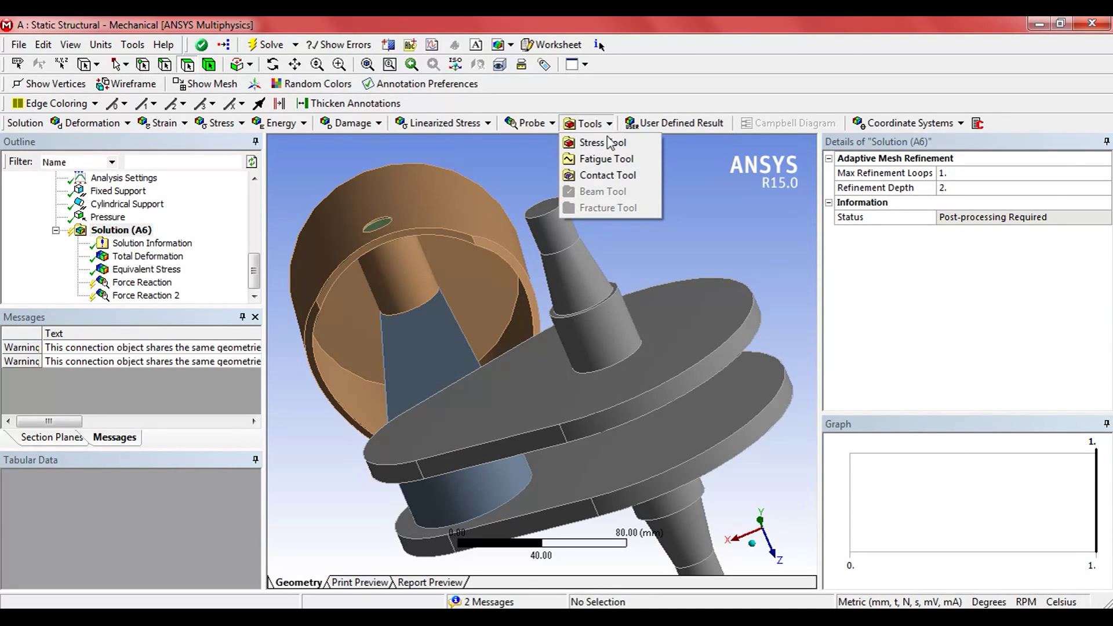
pyautogui.click(604, 160)
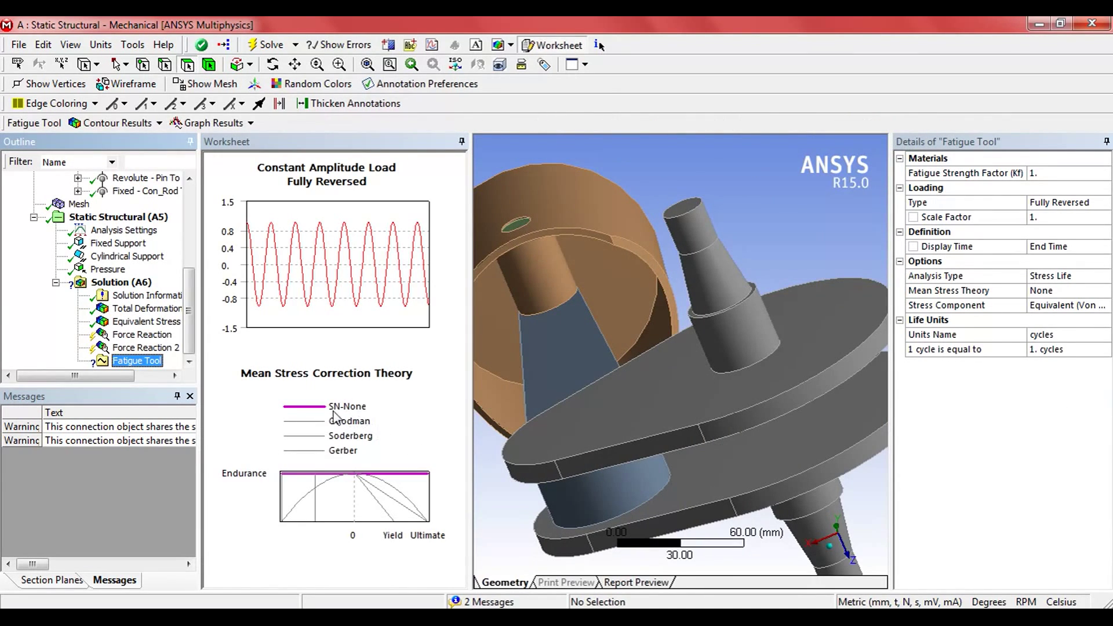
pyautogui.rightClick(145, 366)
pyautogui.moveTo(252, 371)
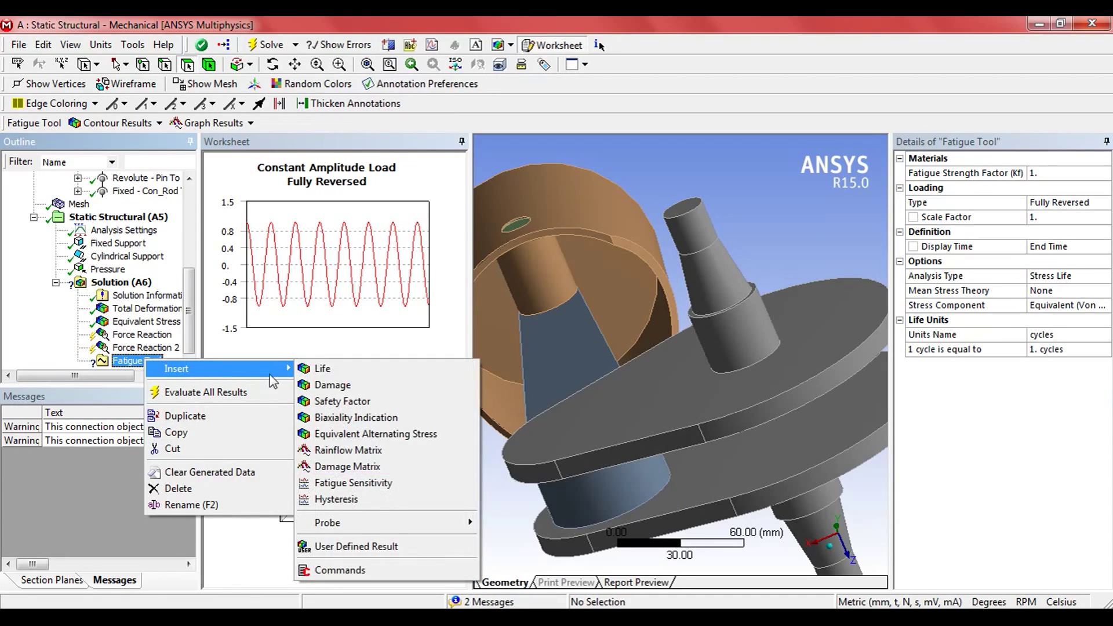
pyautogui.click(384, 405)
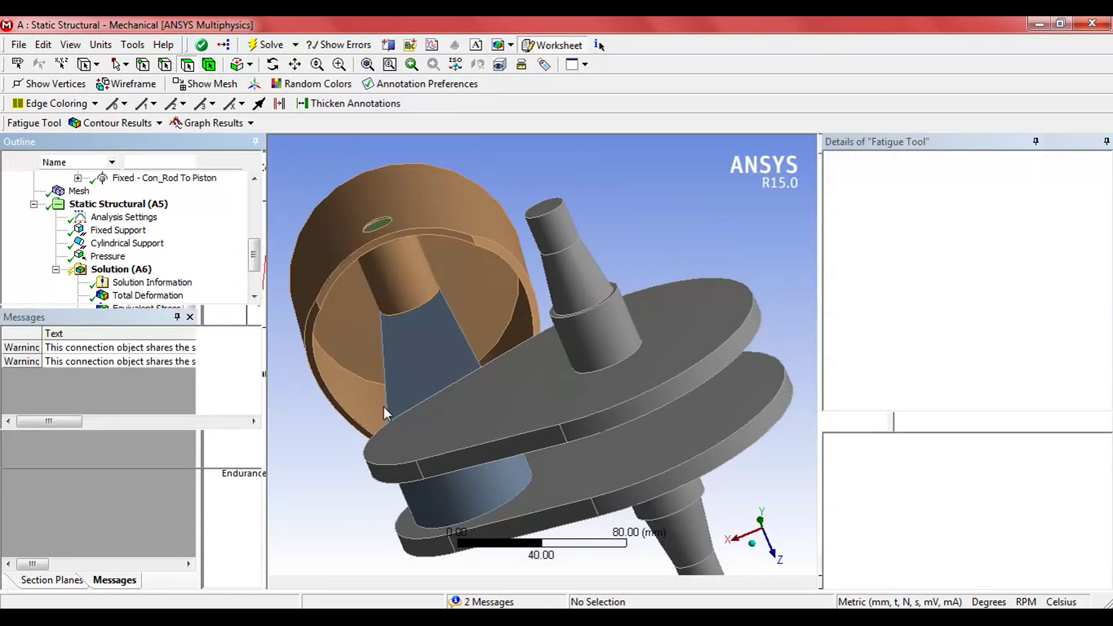
pyautogui.click(268, 44)
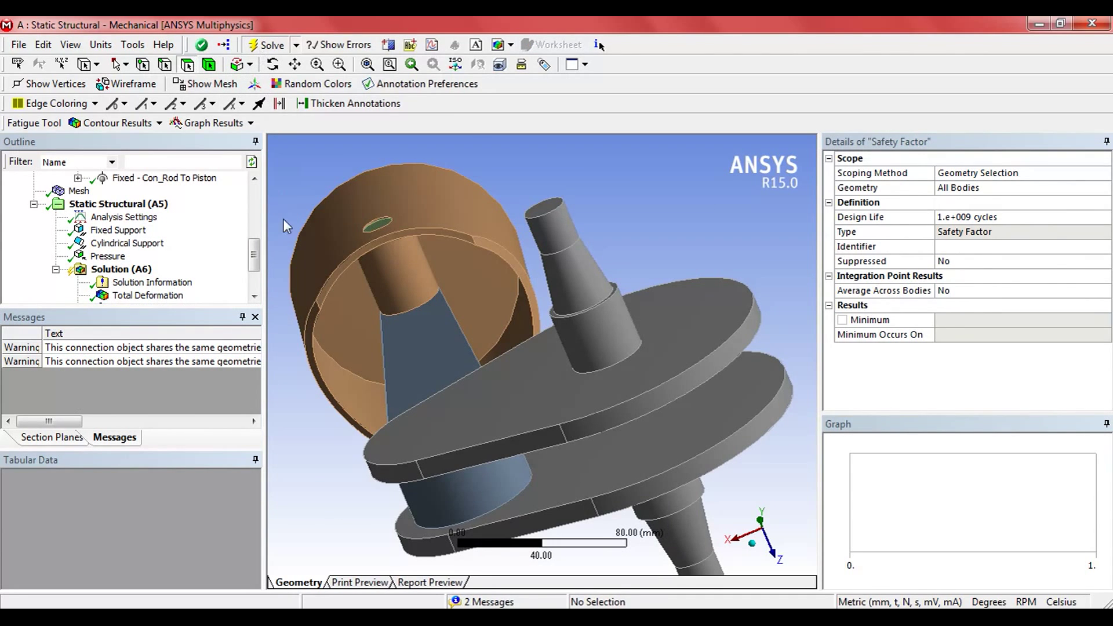
# - Examine the force reaction at the fixed support on the model and read its X, Y, Z and total components
pyautogui.click(148, 295)
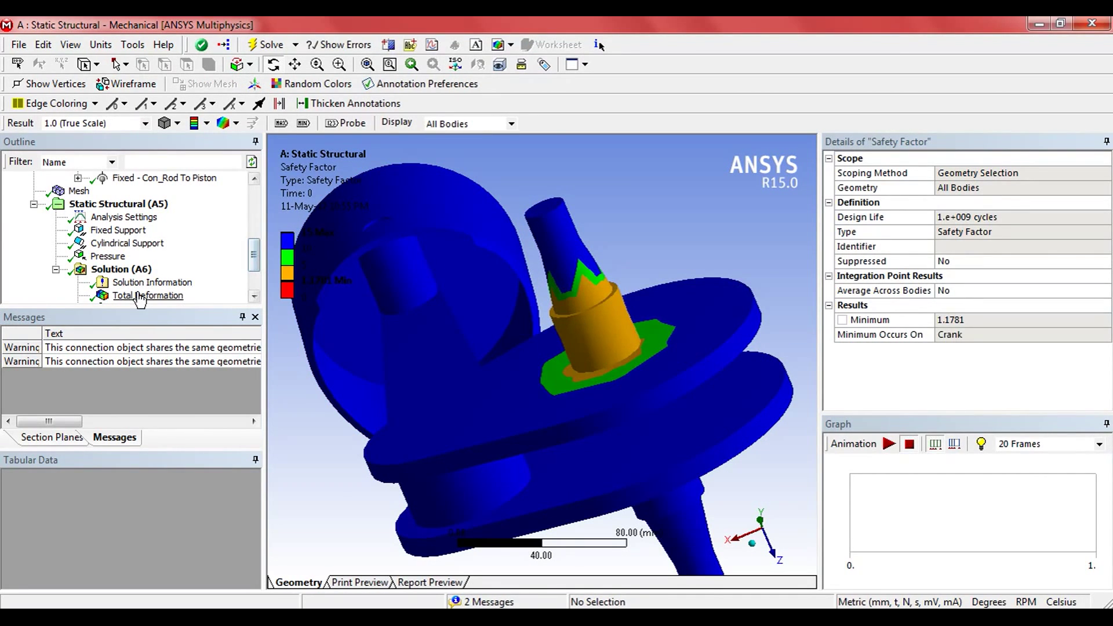
pyautogui.scroll(-2, 250, 262)
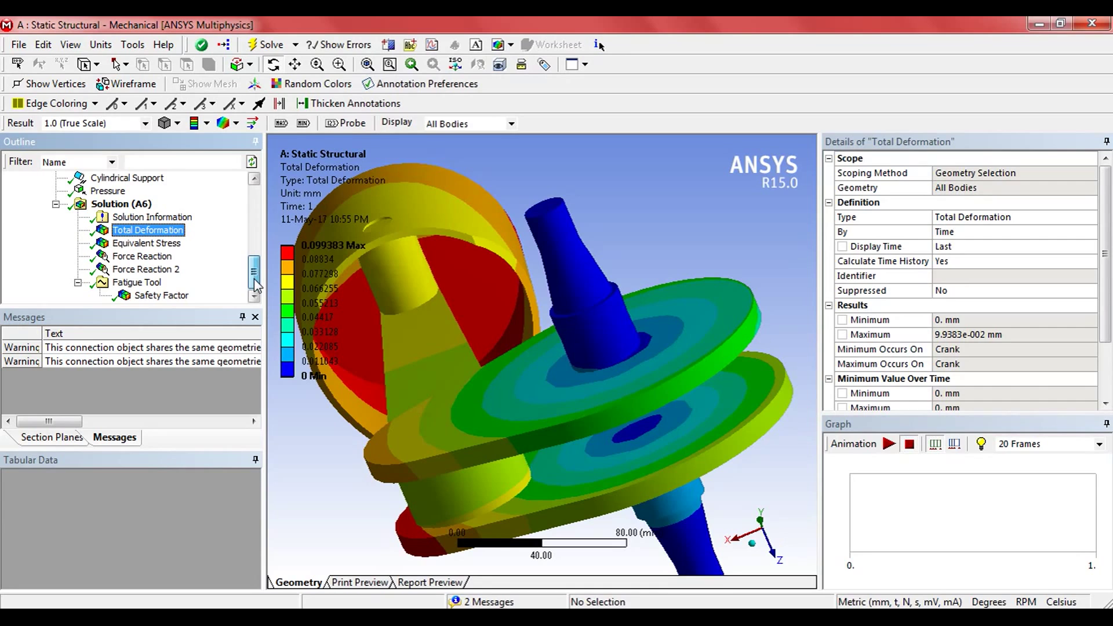
pyautogui.click(141, 256)
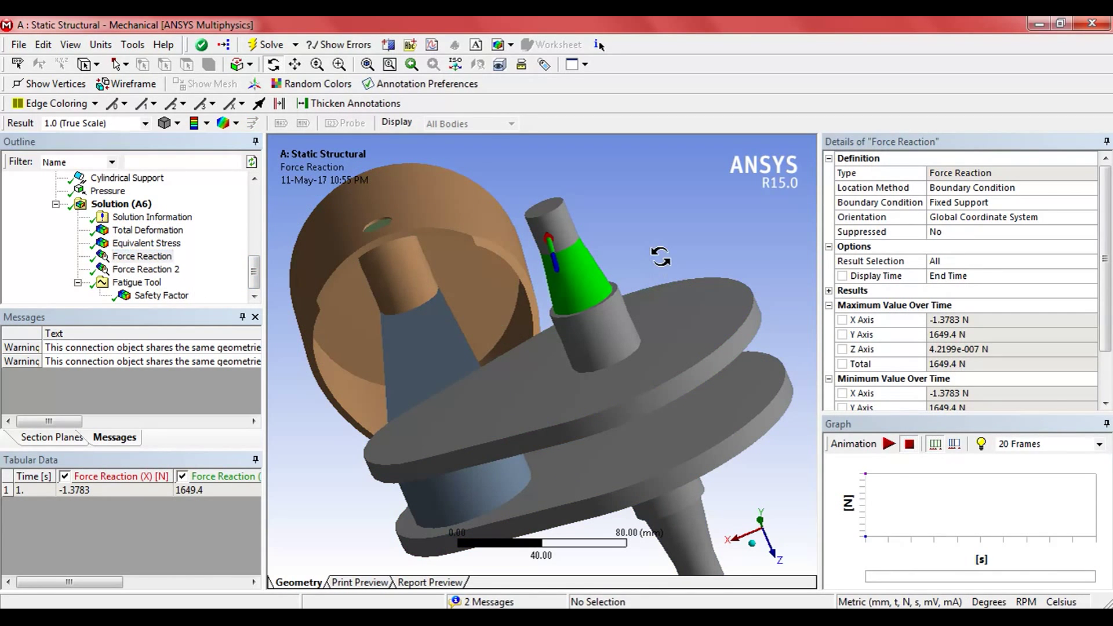
pyautogui.moveTo(659, 250); pyautogui.dragTo(639, 372)
pyautogui.scroll(-3, 640, 373)
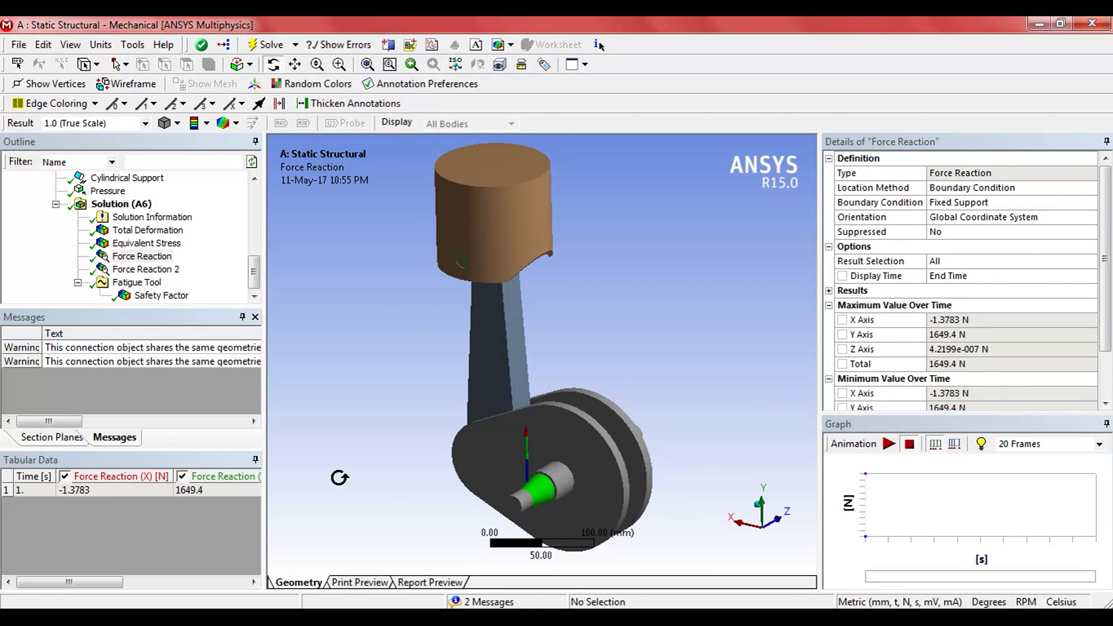
pyautogui.moveTo(111, 582); pyautogui.dragTo(243, 597)
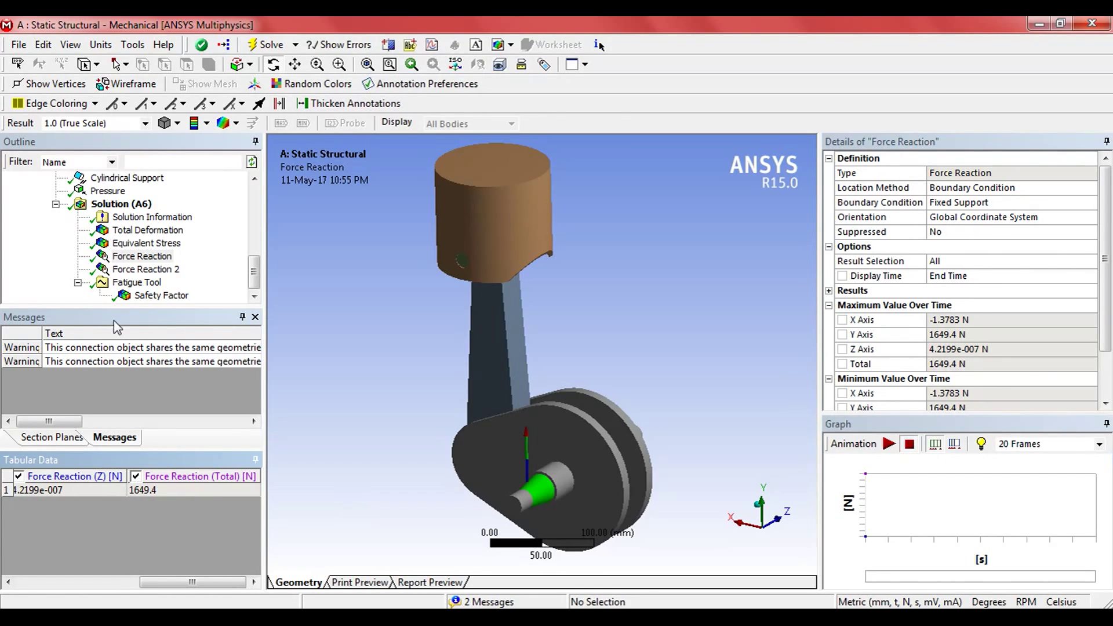
# - Inspect the cylindrical support's force reaction on the crank shaft and read its components through to the total
pyautogui.click(170, 269)
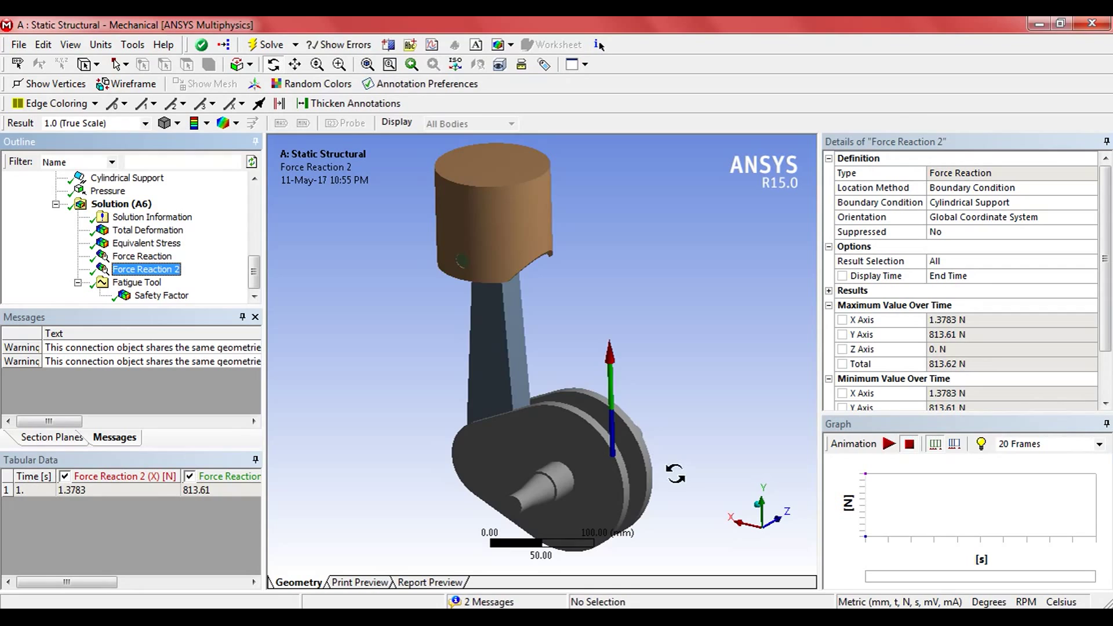
pyautogui.moveTo(675, 475); pyautogui.dragTo(585, 477, button='middle')
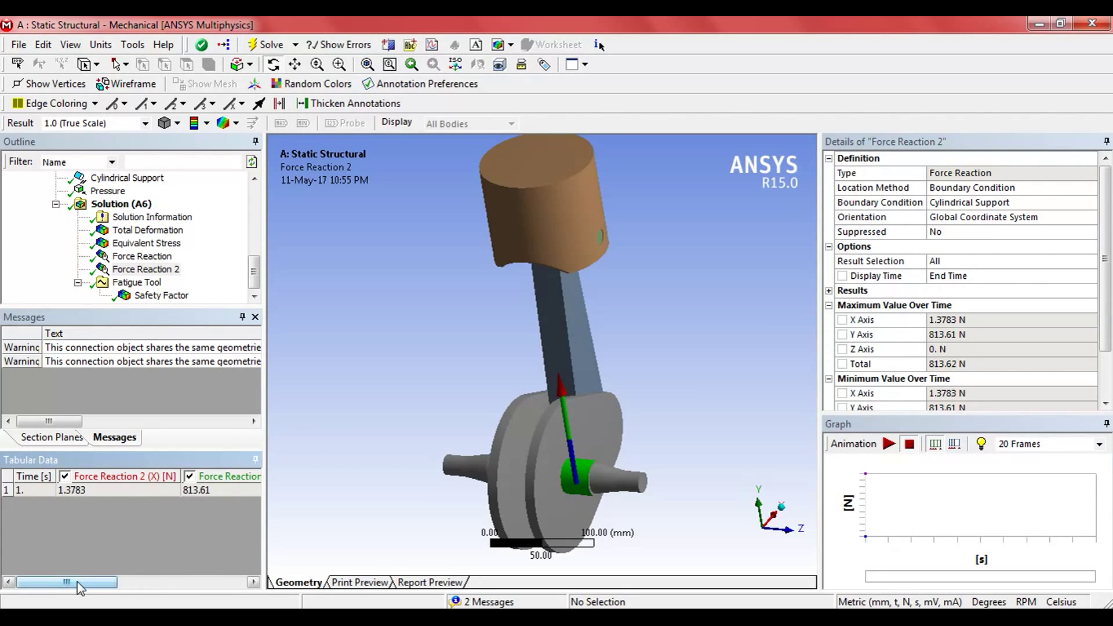
pyautogui.moveTo(78, 582); pyautogui.dragTo(215, 600)
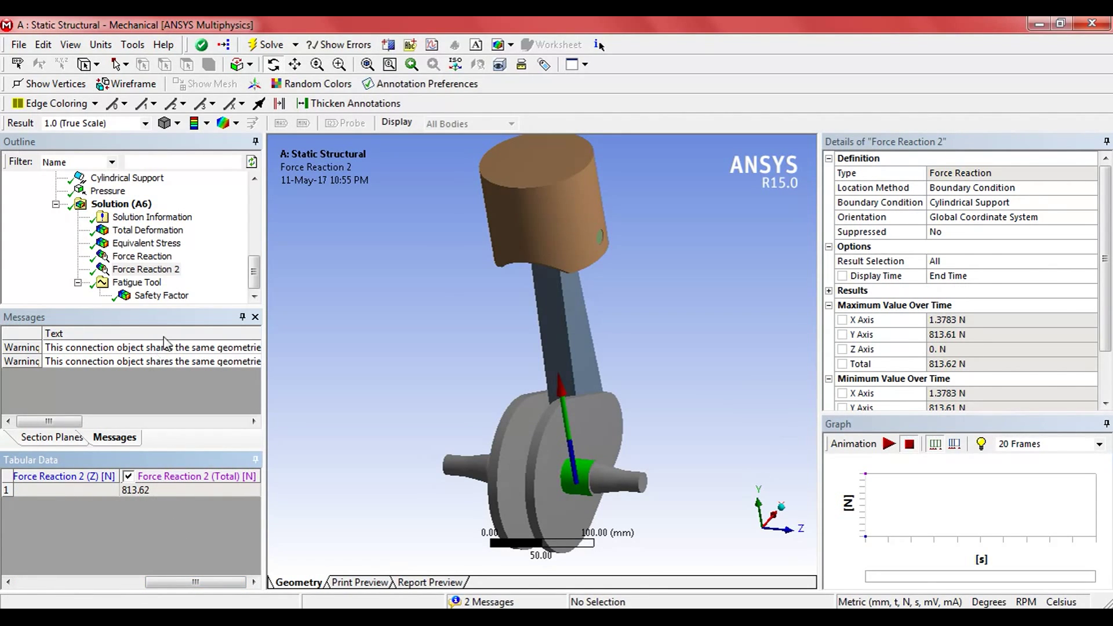
# - Examine the fatigue Safety Factor result around the crank shaft from several angles, playing and stopping its animation
pyautogui.click(152, 300)
pyautogui.moveTo(460, 461); pyautogui.dragTo(557, 441)
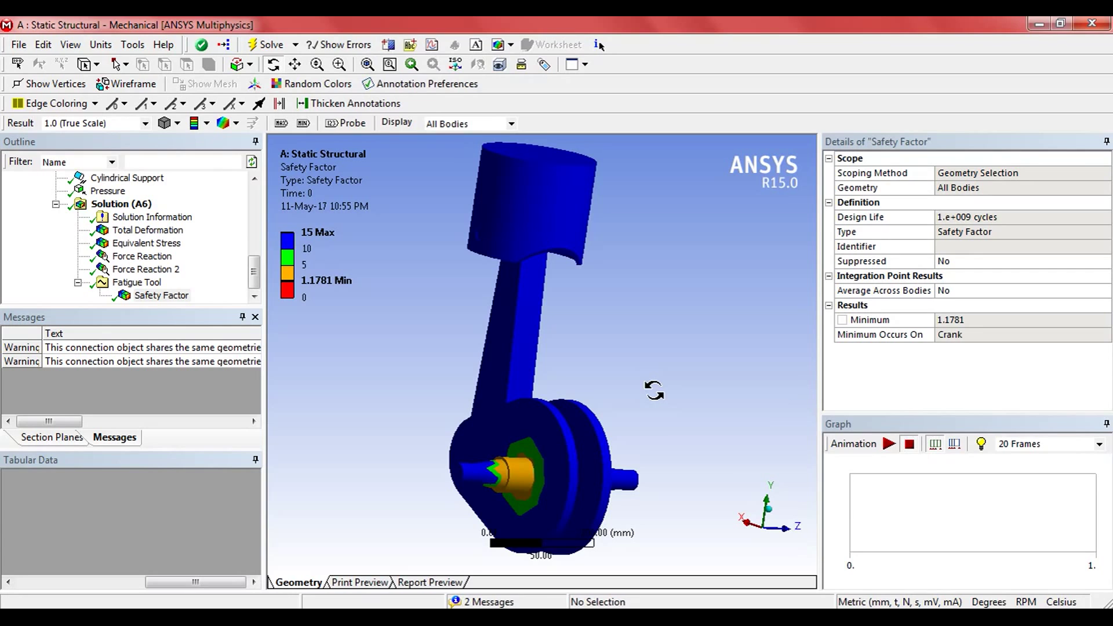
pyautogui.moveTo(654, 390); pyautogui.dragTo(614, 478)
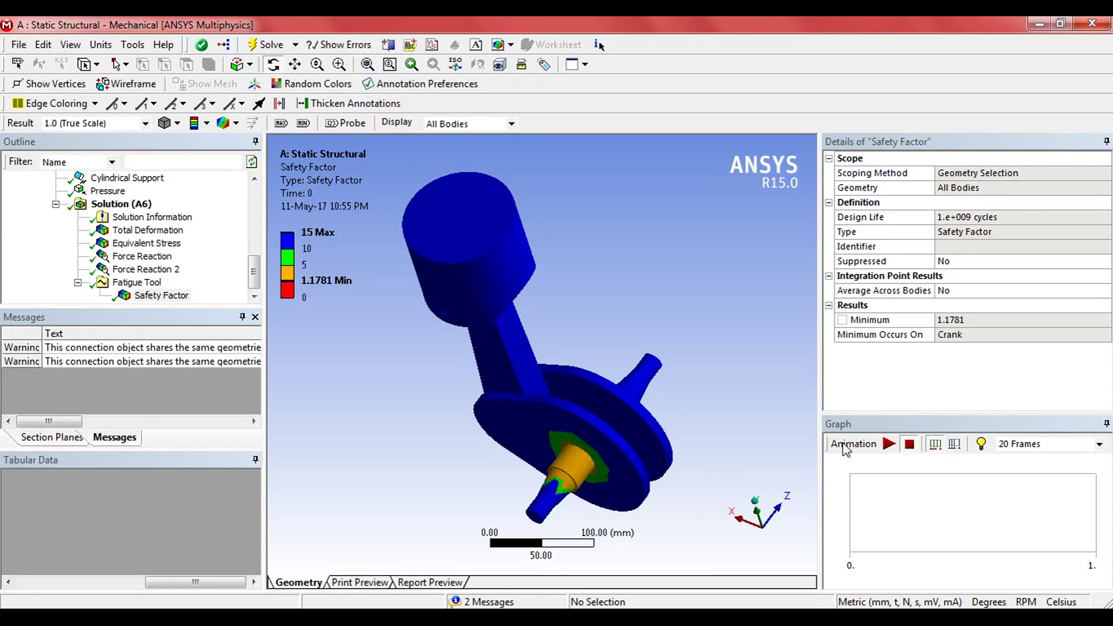
pyautogui.click(885, 443)
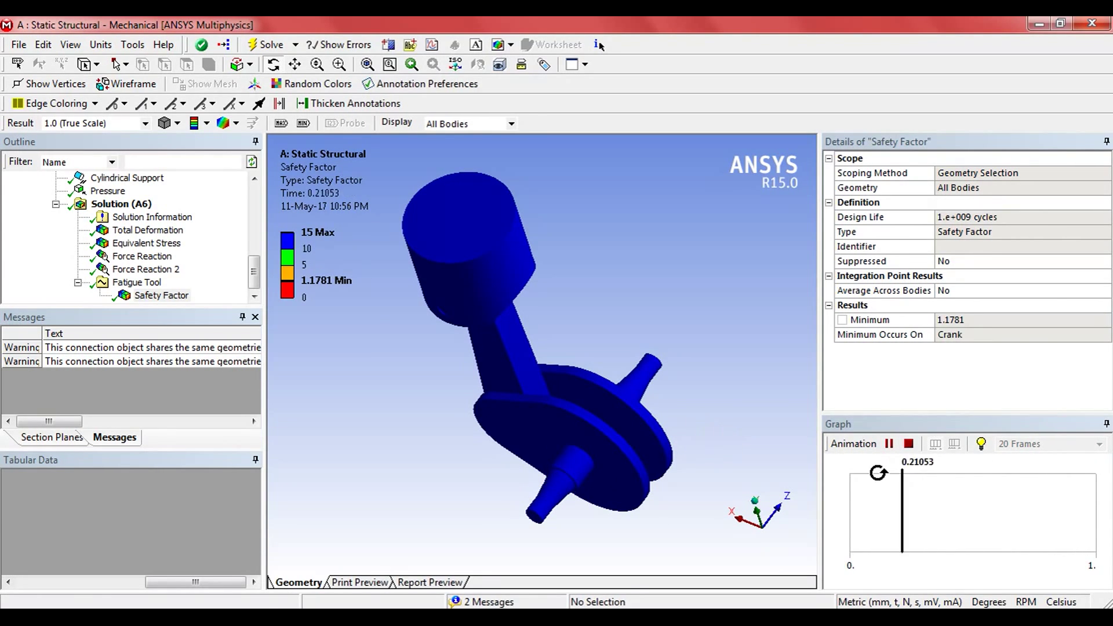
pyautogui.click(909, 443)
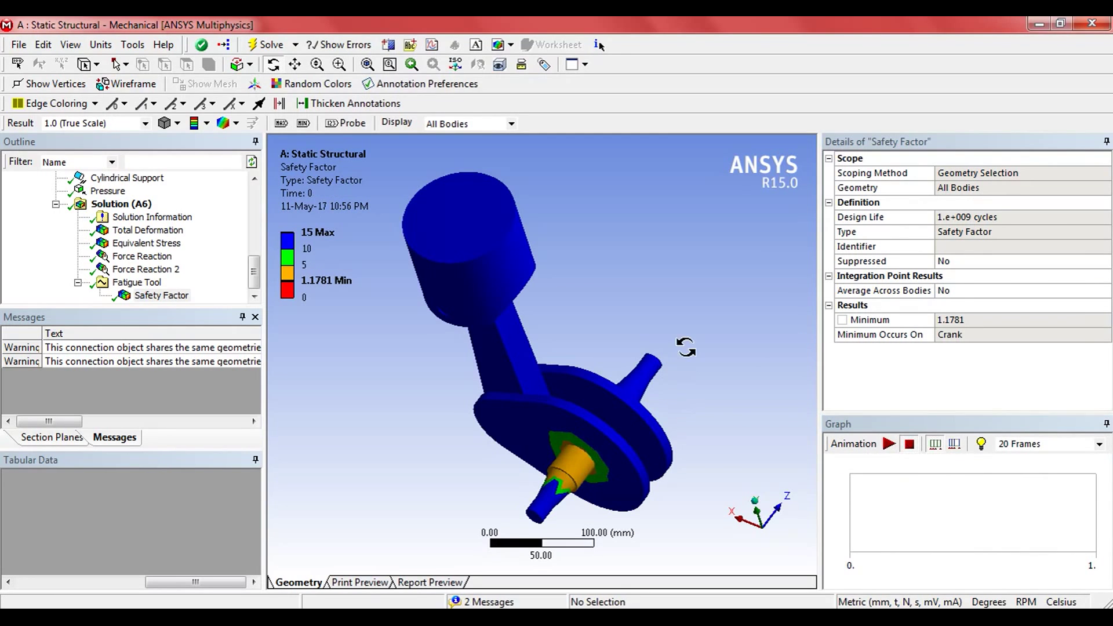
pyautogui.moveTo(728, 315); pyautogui.dragTo(764, 387)
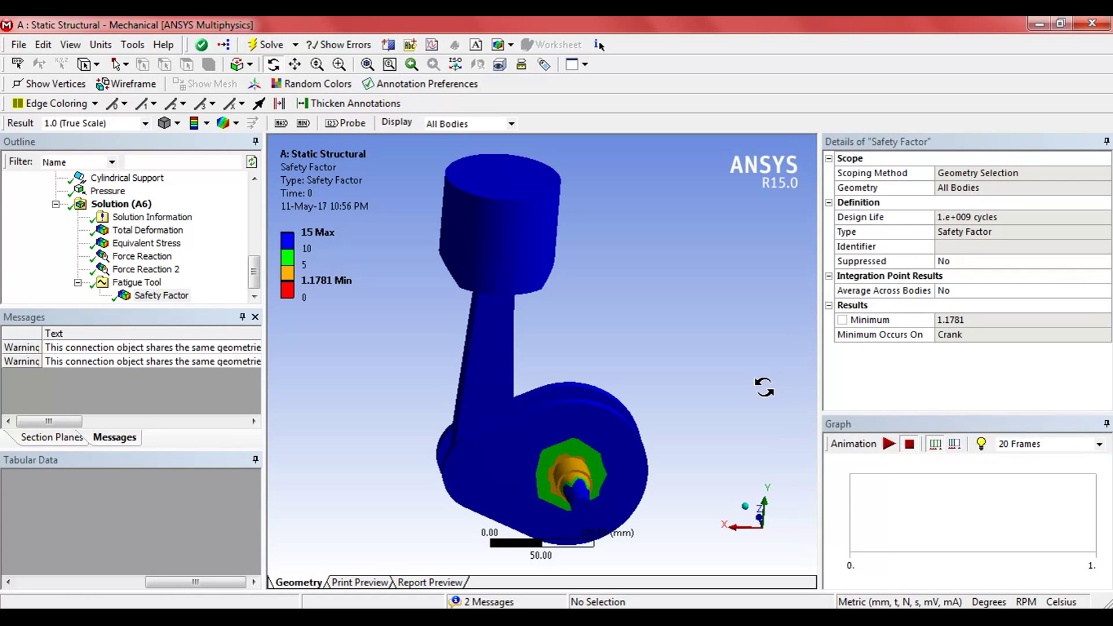